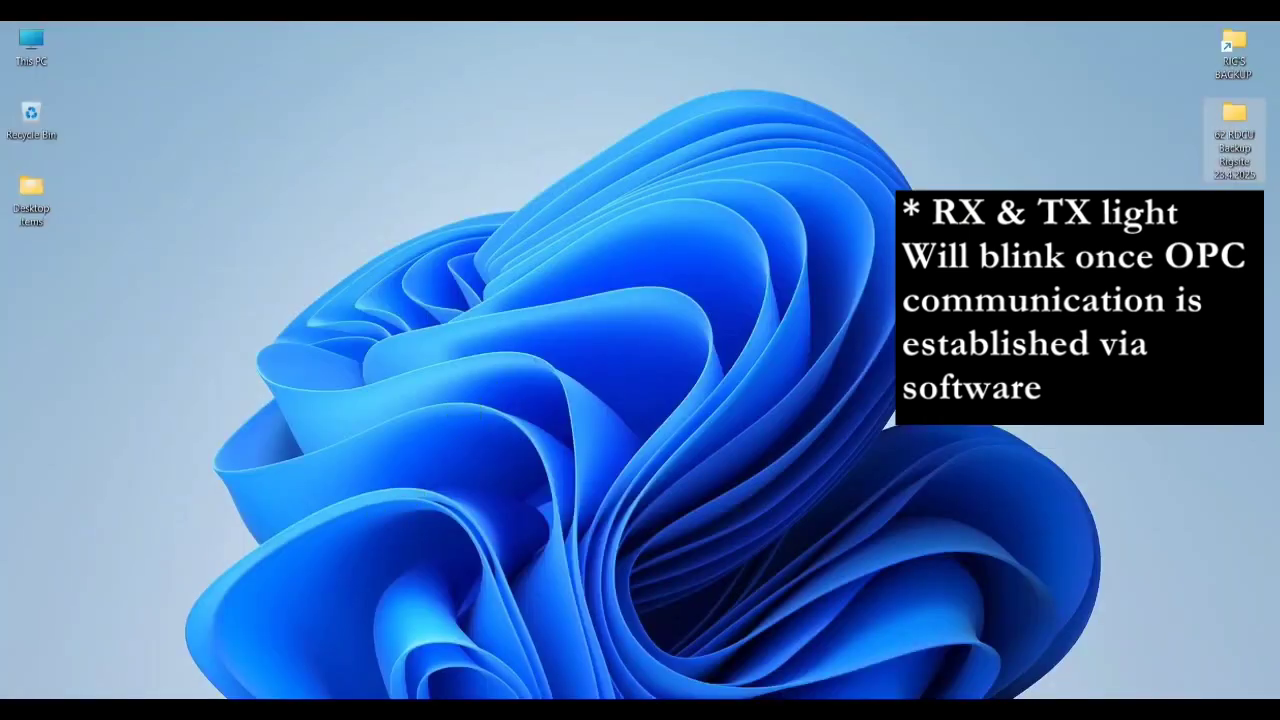
# Step: Launch DriveWindow 2.30 from the Drive Backup group and connect through the ABB SMP OPC server
pyautogui.click(18, 698)
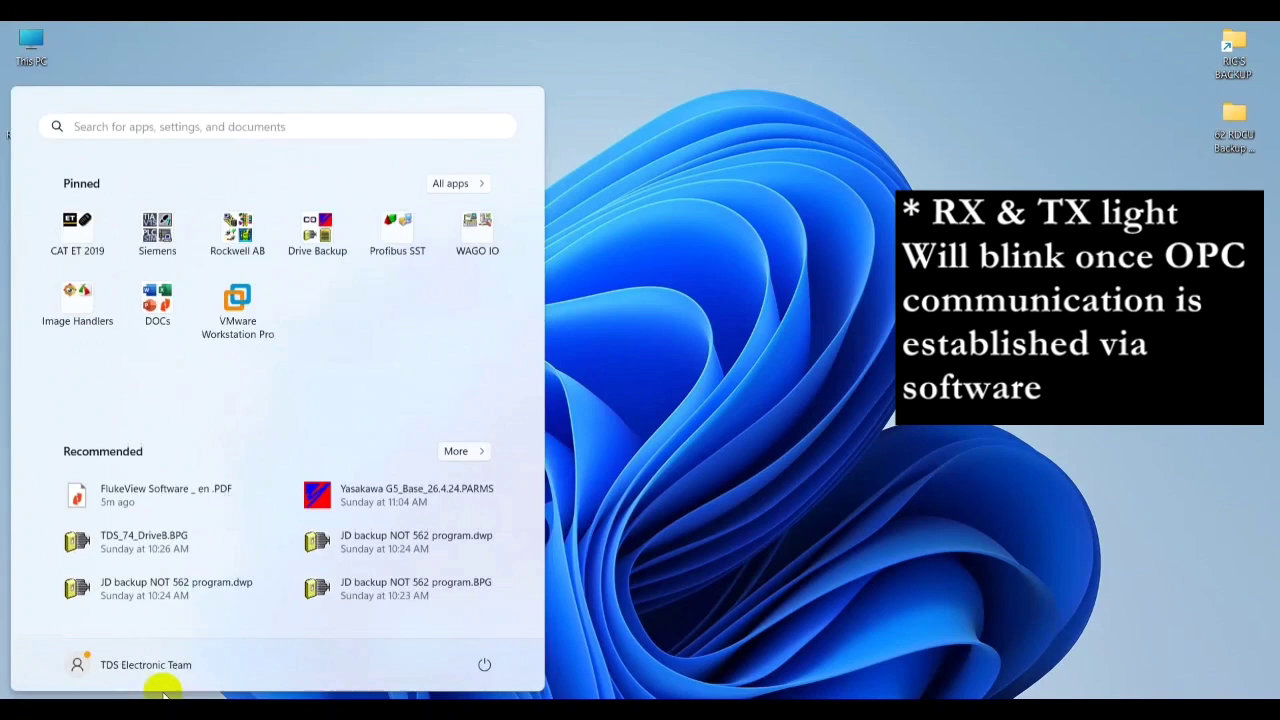
pyautogui.click(328, 258)
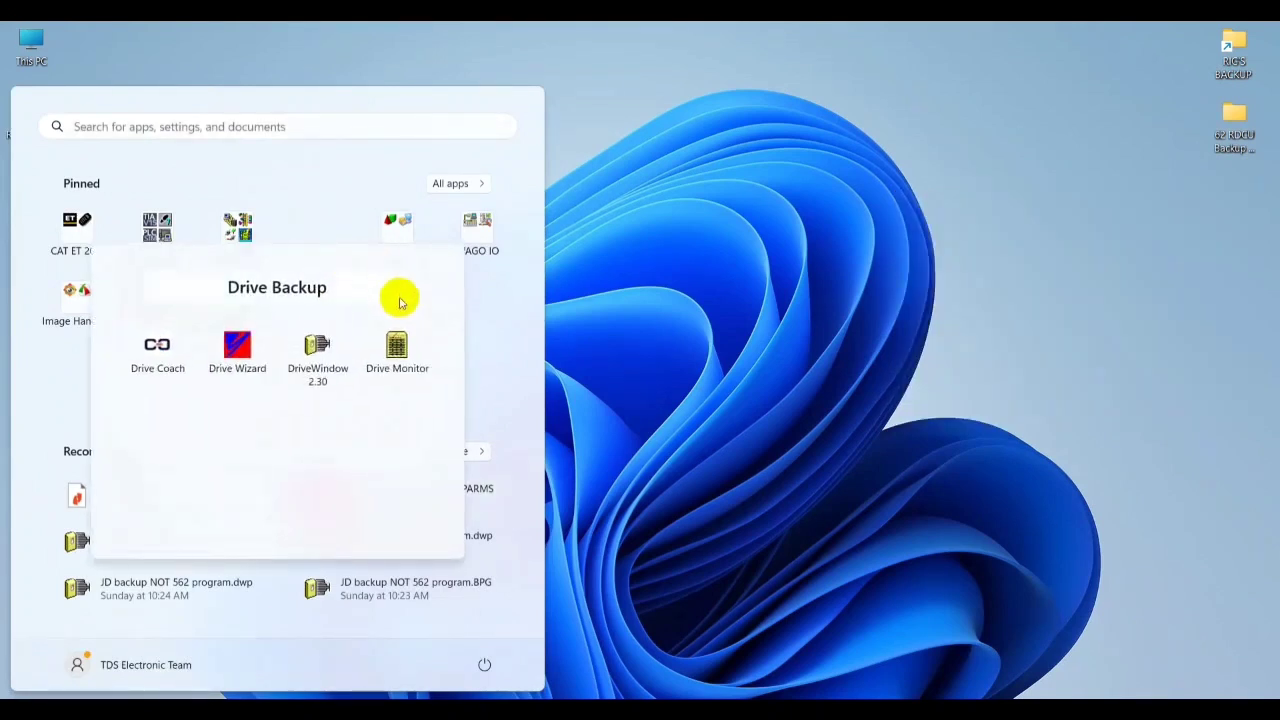
pyautogui.click(316, 350)
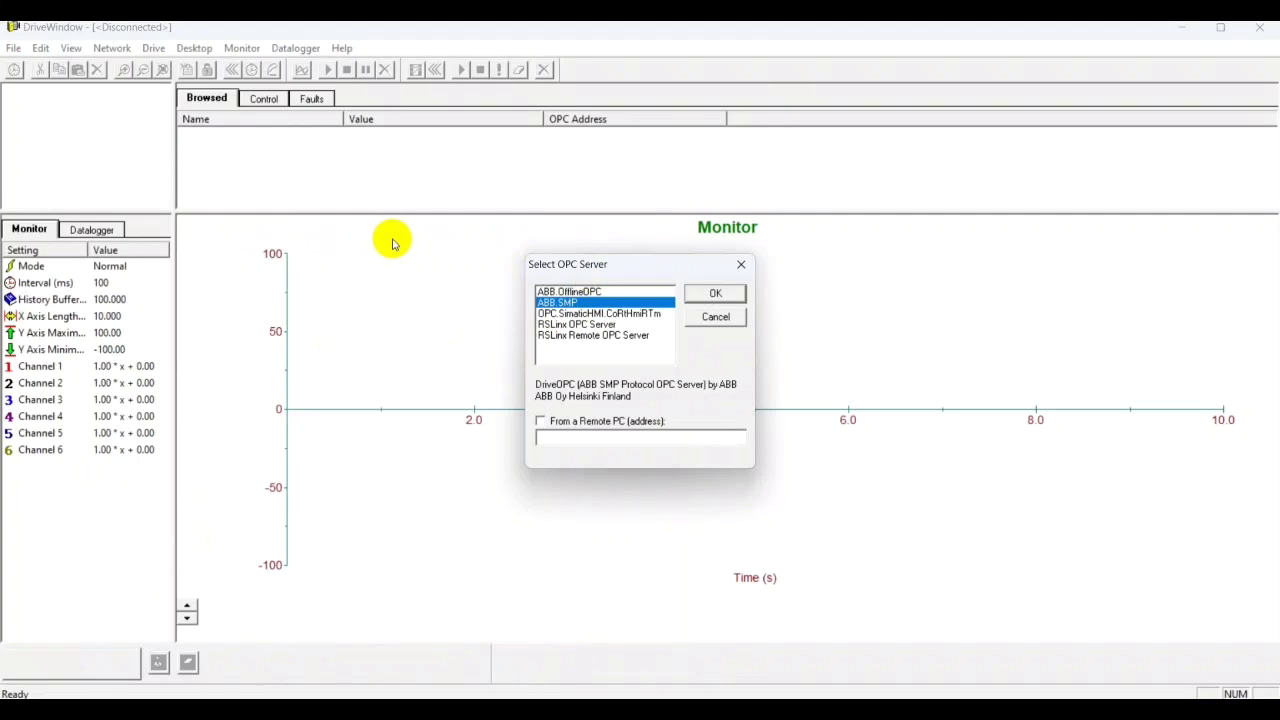
pyautogui.click(163, 213)
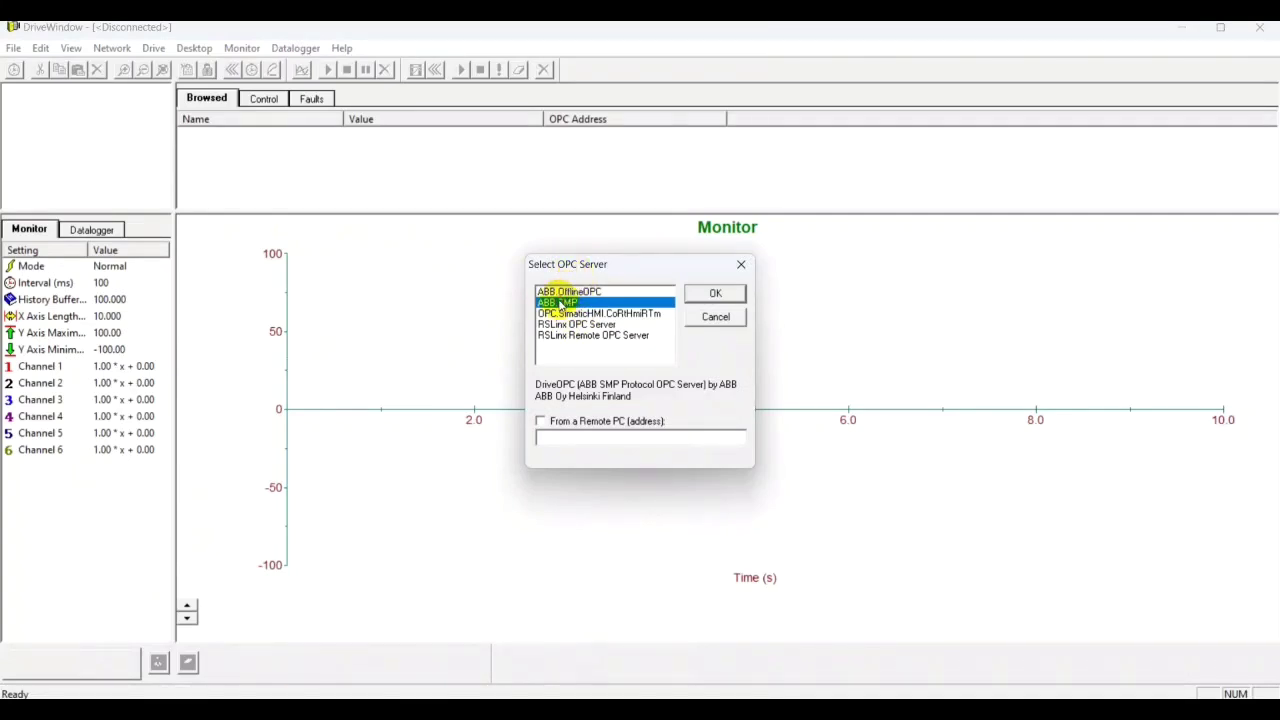
pyautogui.click(715, 294)
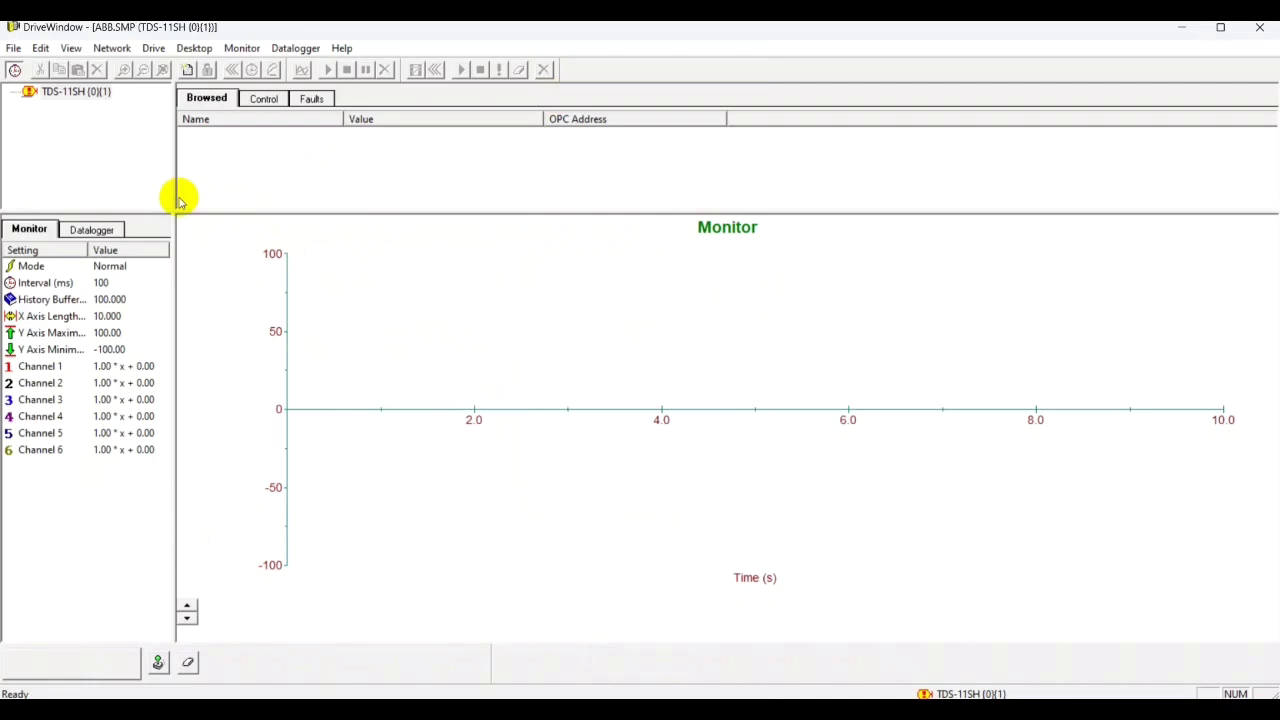
# Step: Enlarge the drive tree, expand TDS-11SH and show its Status signals (Direction ON, Fault ON, Reference 0)
pyautogui.moveTo(151, 209); pyautogui.dragTo(109, 476)
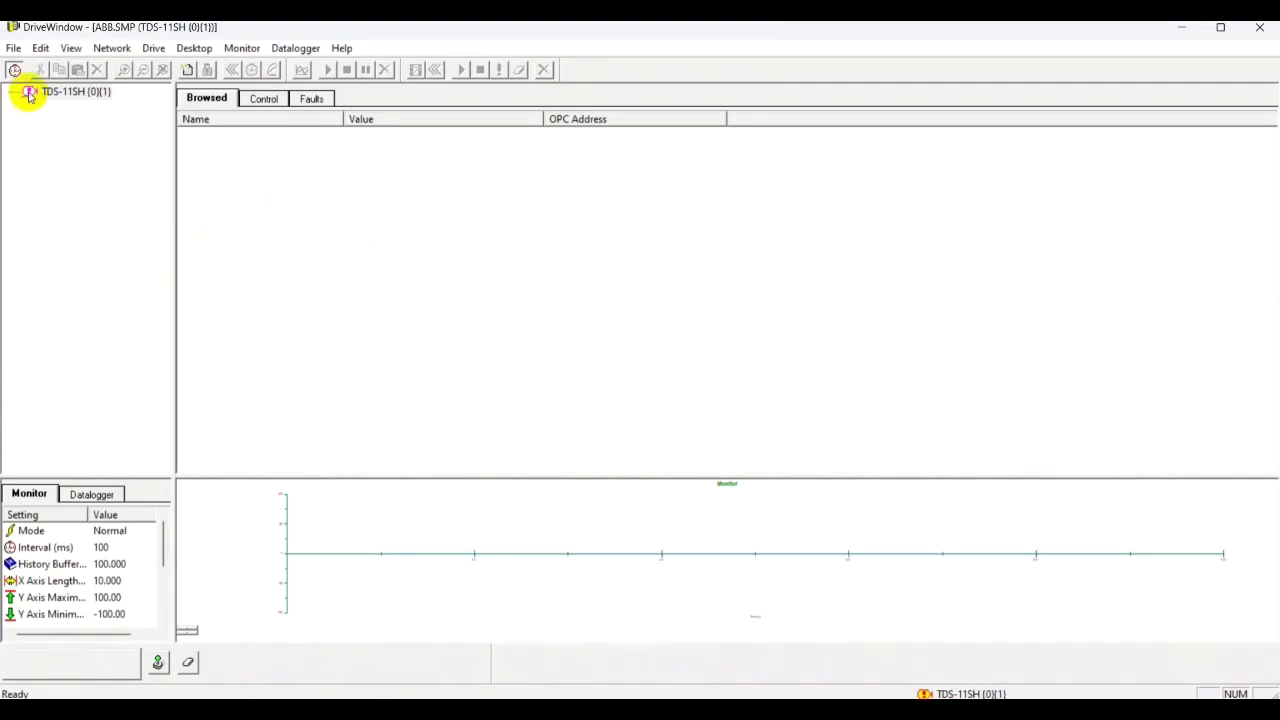
pyautogui.click(30, 96)
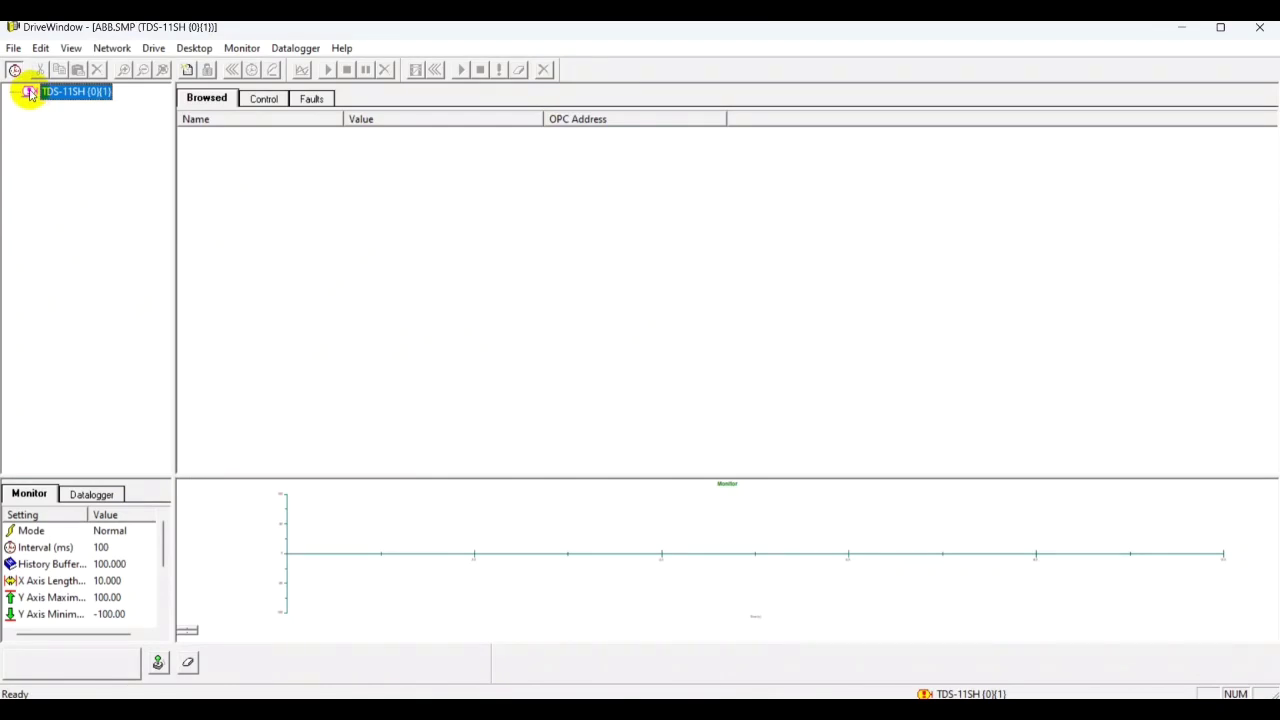
pyautogui.doubleClick(30, 94)
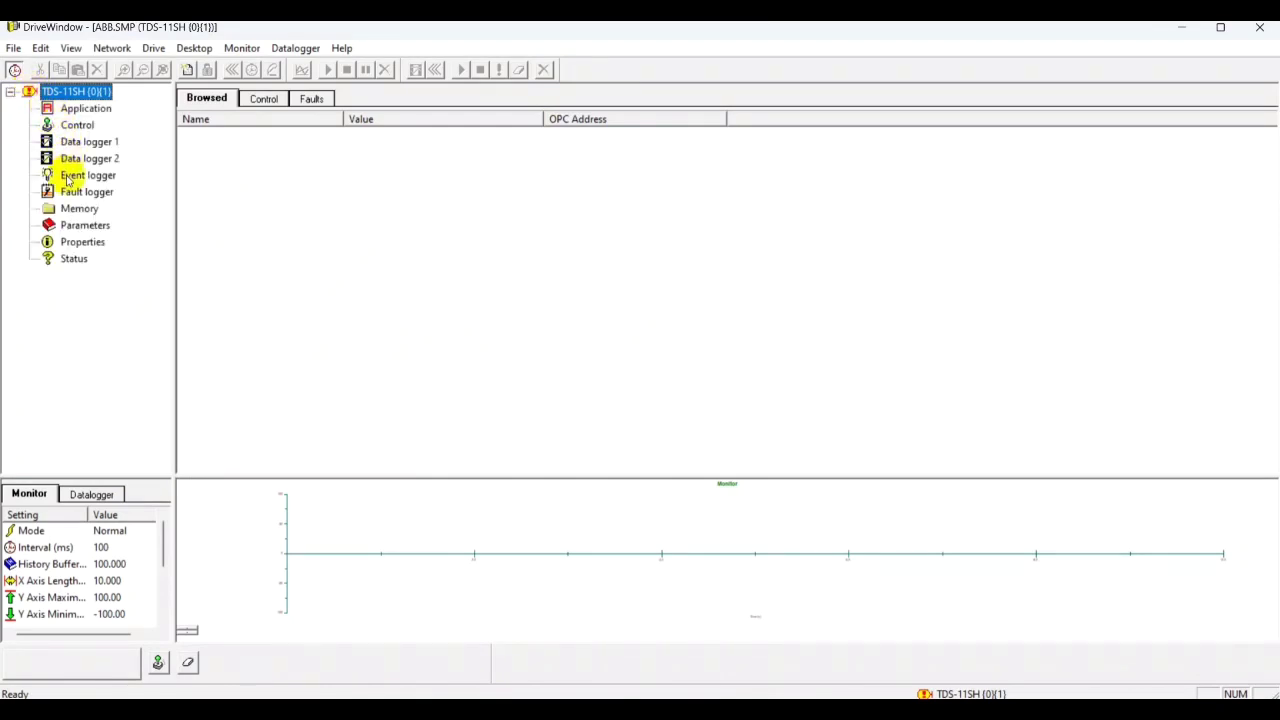
pyautogui.click(72, 260)
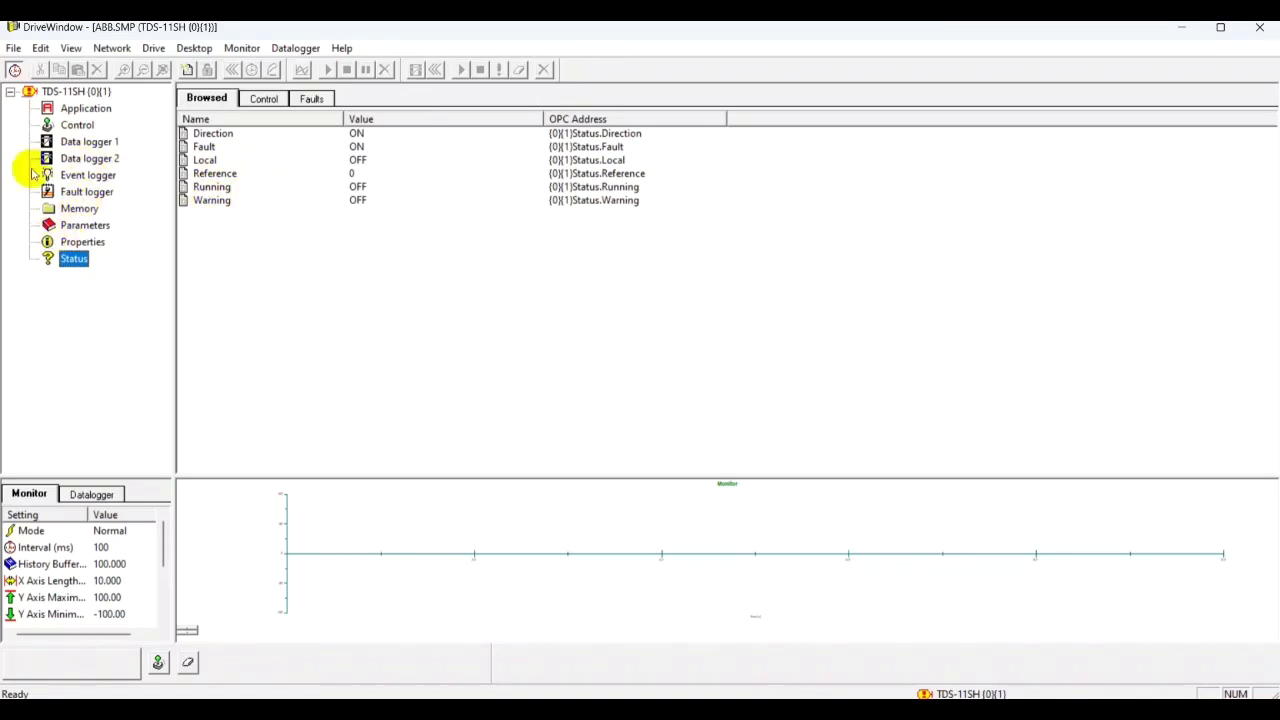
# Step: Create a new Backup Package under File > System Software and run Backup All into it
pyautogui.click(14, 48)
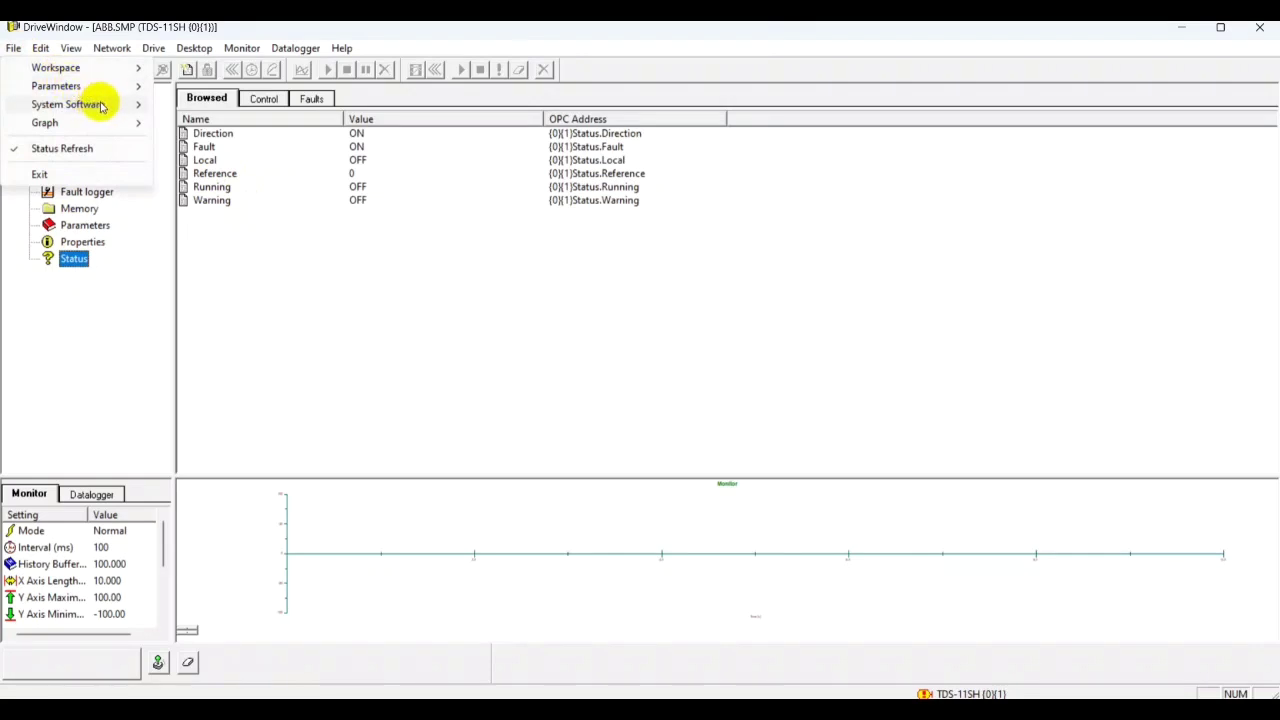
pyautogui.moveTo(101, 106)
pyautogui.moveTo(205, 106)
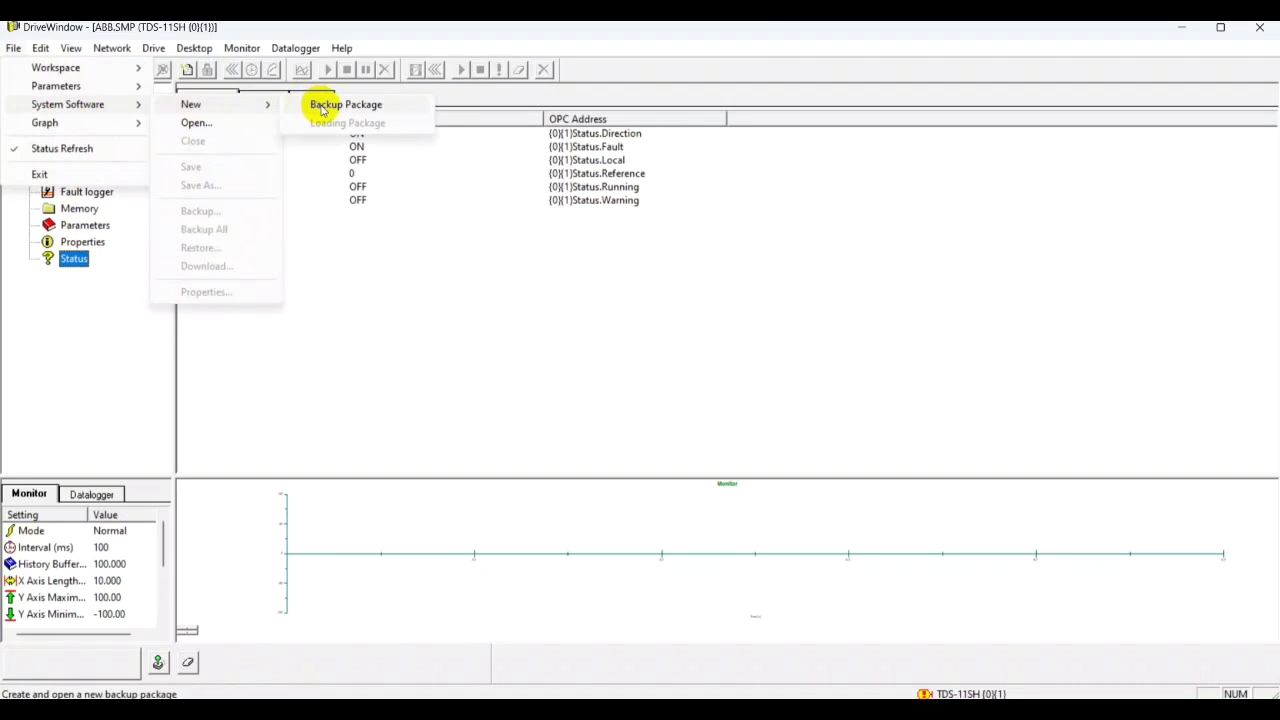
pyautogui.click(322, 106)
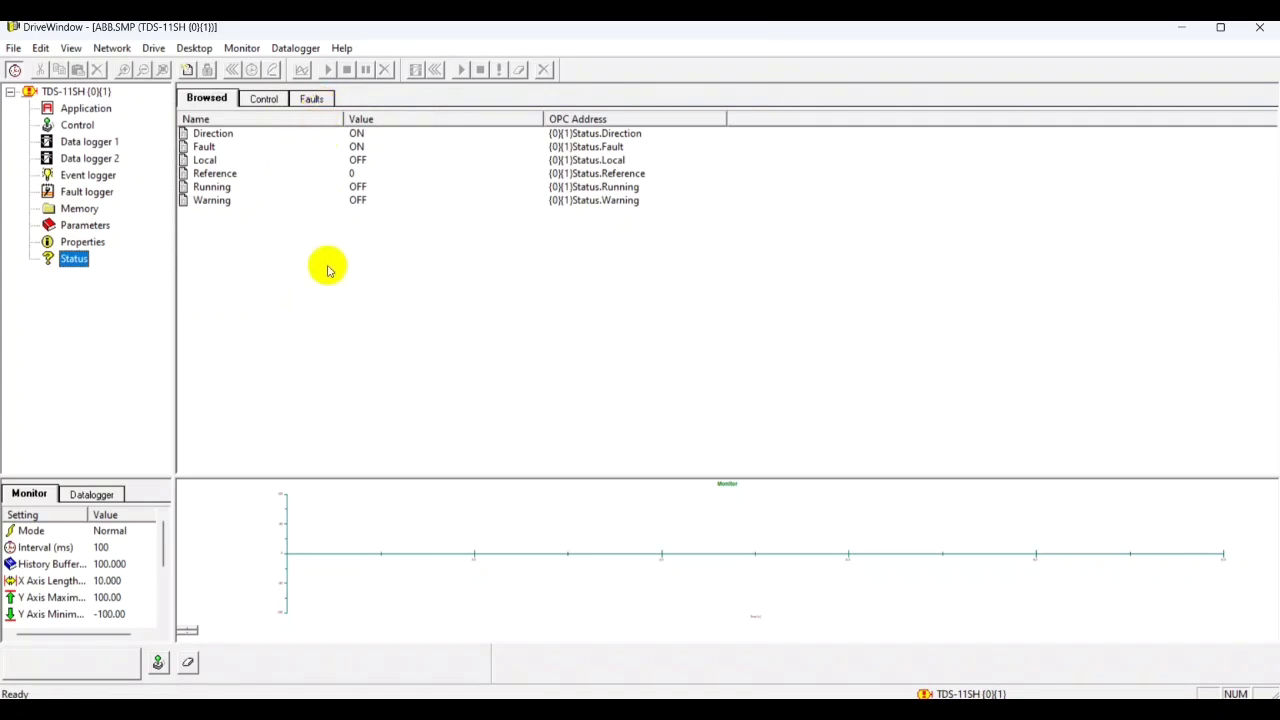
pyautogui.click(14, 50)
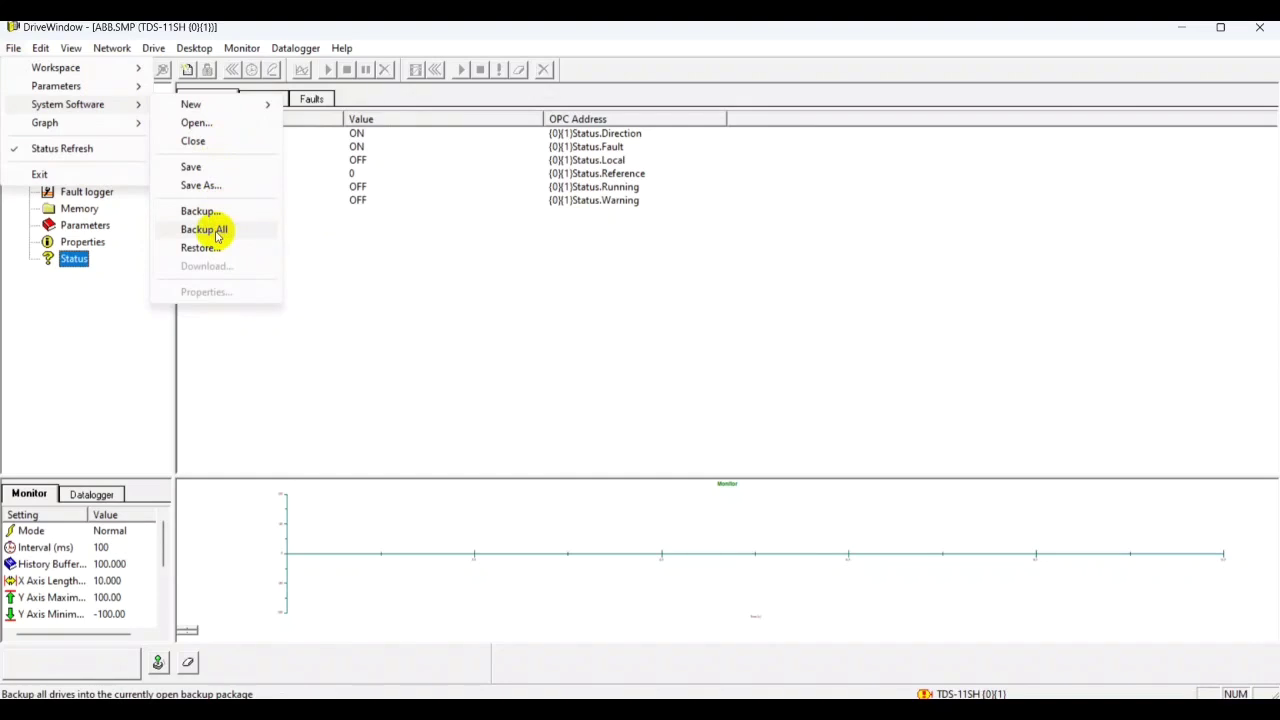
pyautogui.click(203, 230)
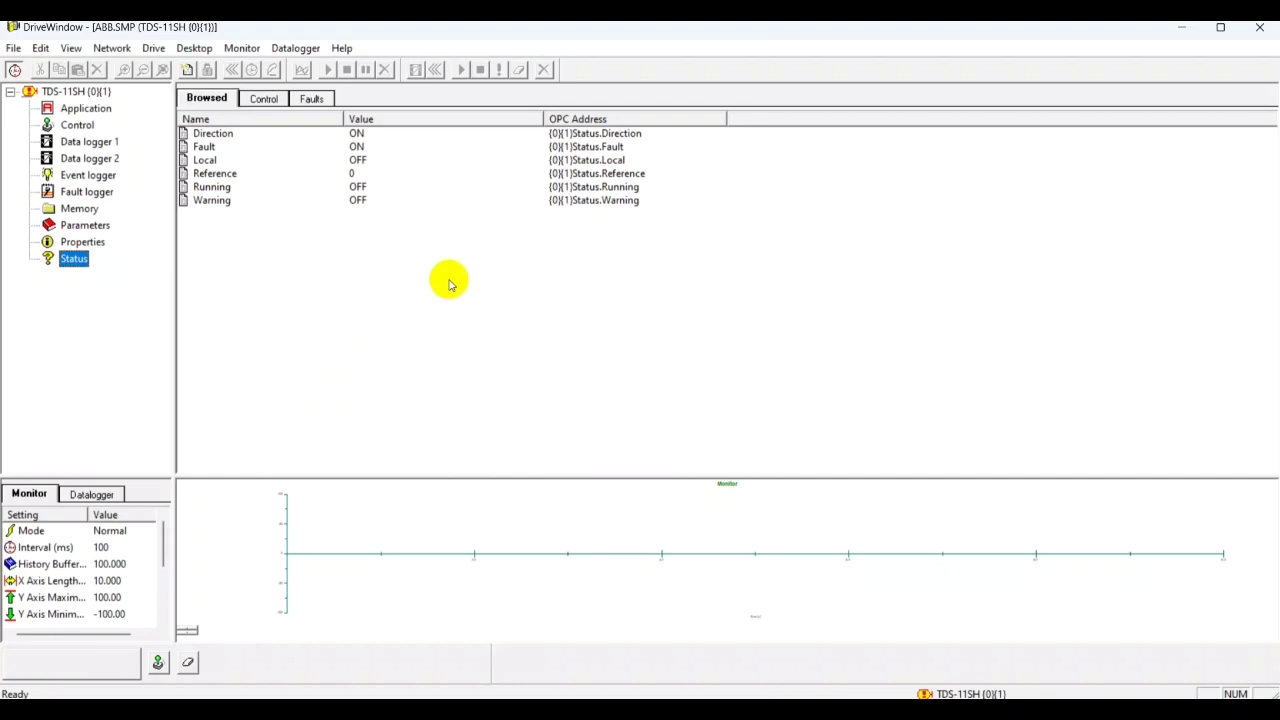
# Step: Close the Untitled backup package, agree to save it, and pick Desktop as the save location
pyautogui.click(1260, 28)
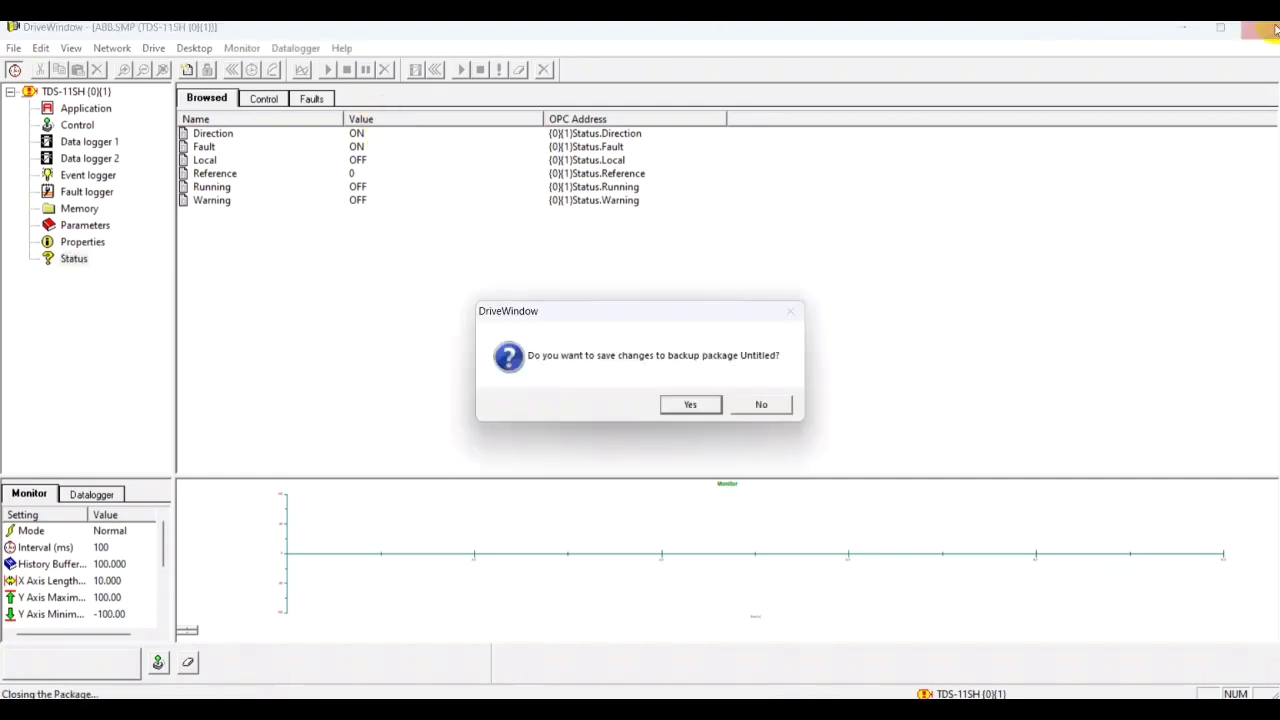
pyautogui.click(691, 406)
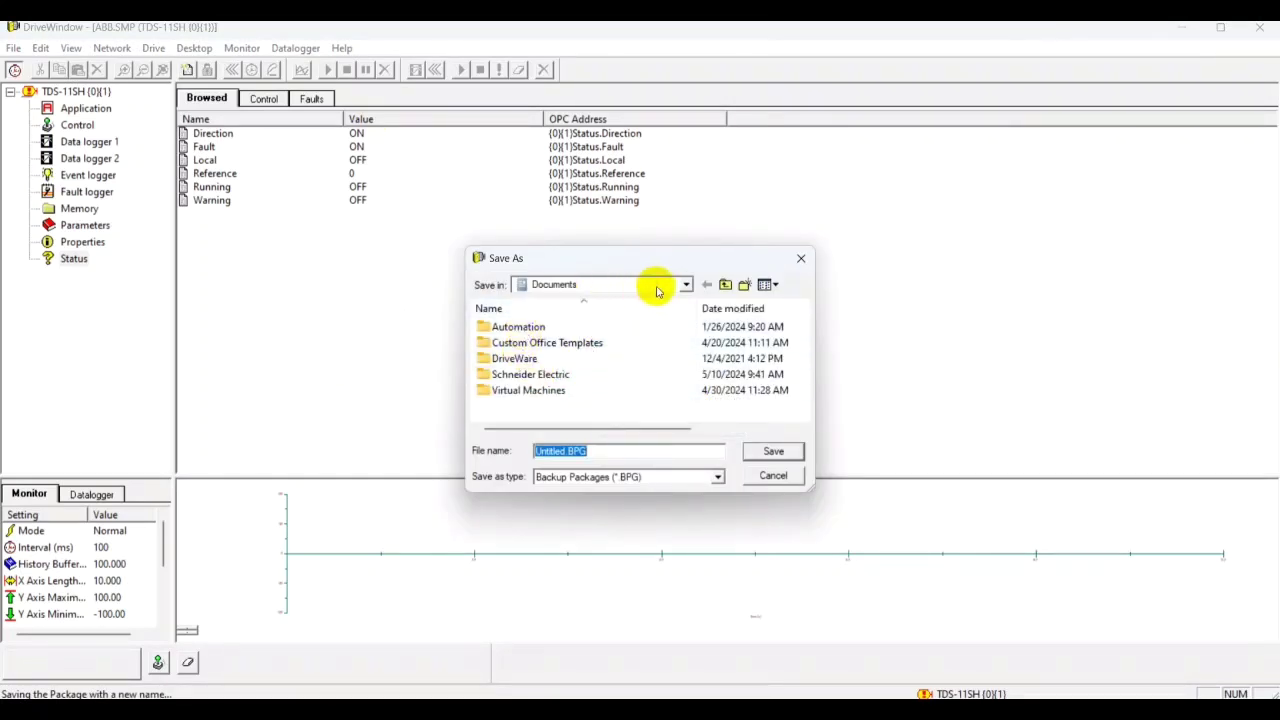
pyautogui.click(686, 285)
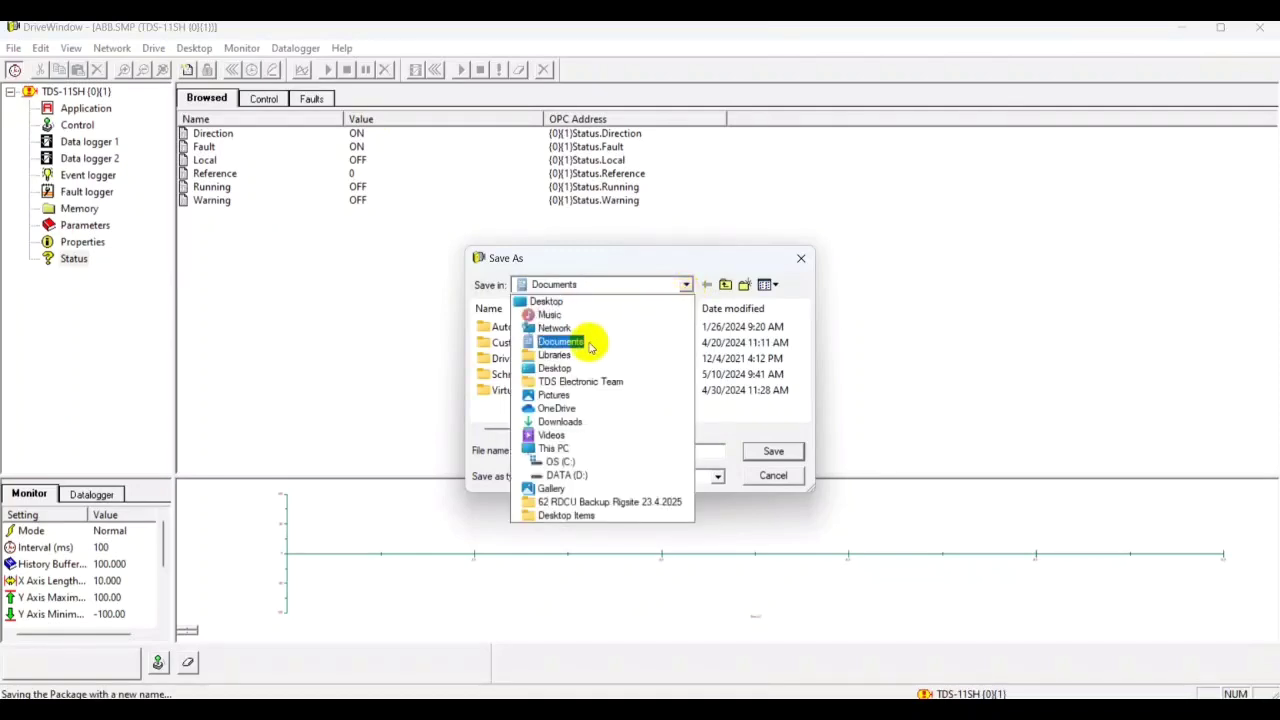
pyautogui.click(563, 303)
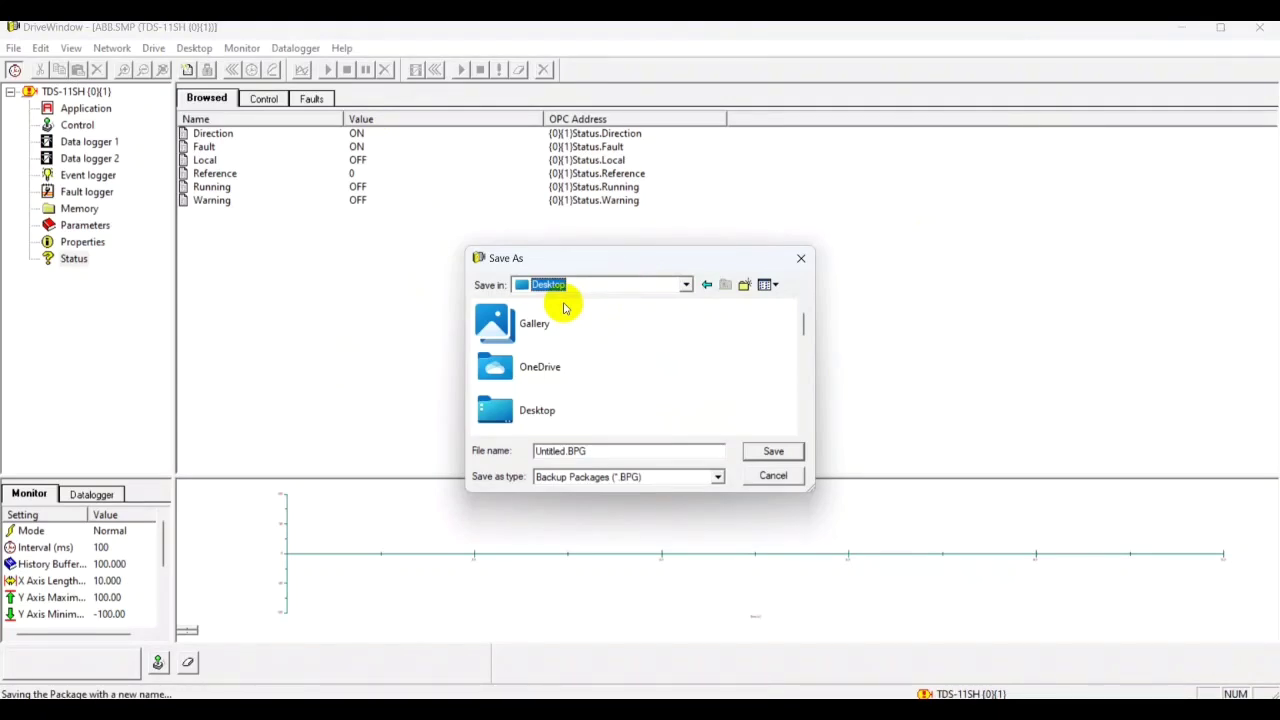
# Step: Open the 62 RDCU Backup Rigsite 23.4.2025 folder on the Desktop
pyautogui.scroll(-6, 585, 340)
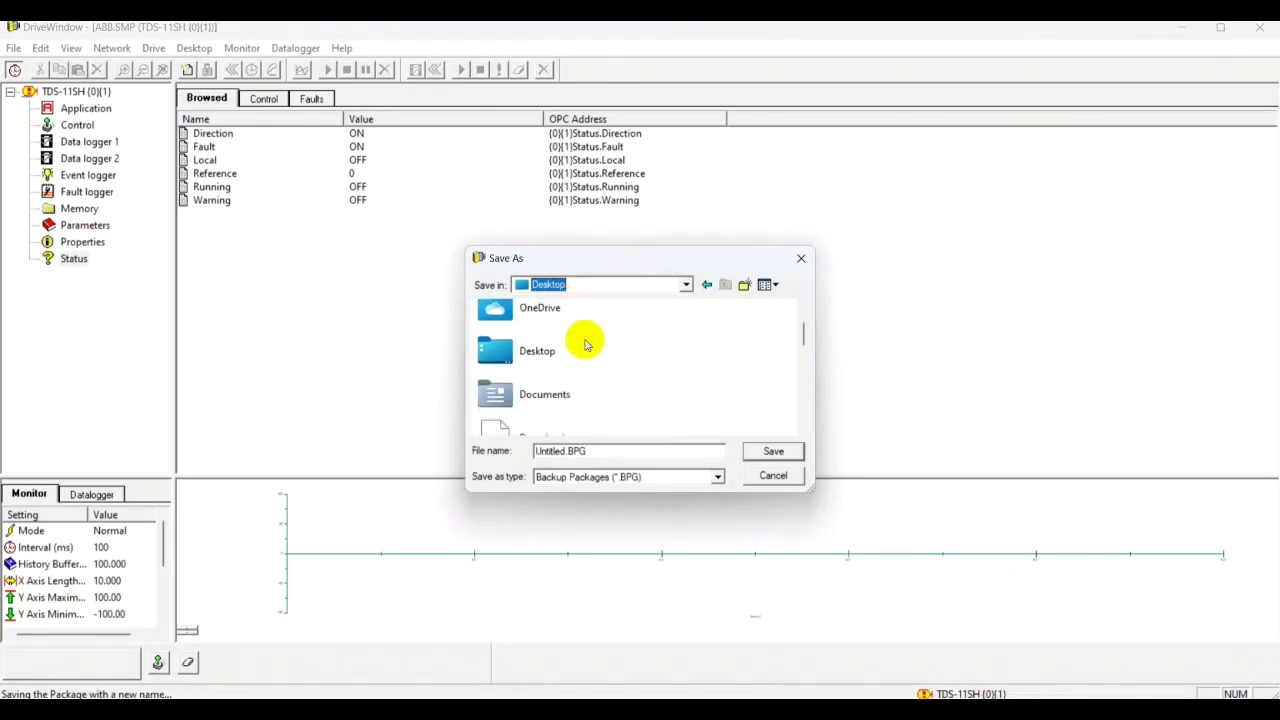
pyautogui.scroll(-2, 585, 343)
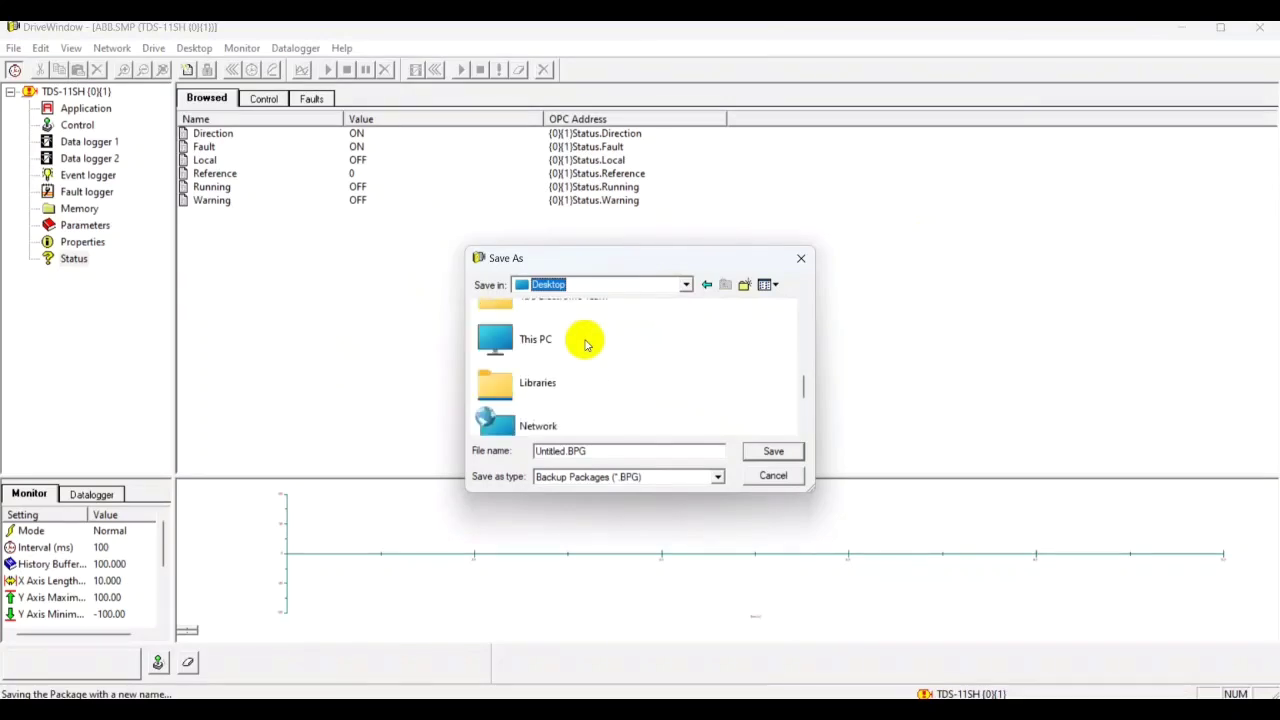
pyautogui.scroll(2, 585, 343)
pyautogui.scroll(-5, 586, 344)
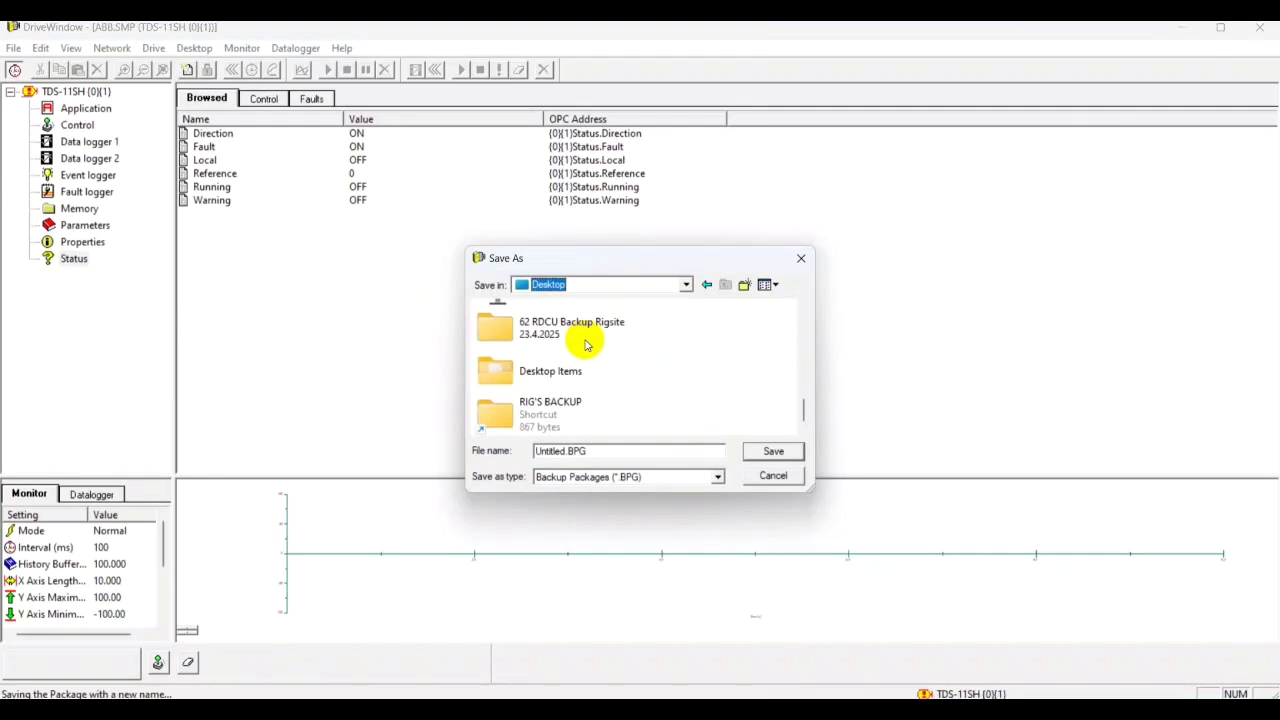
pyautogui.click(583, 341)
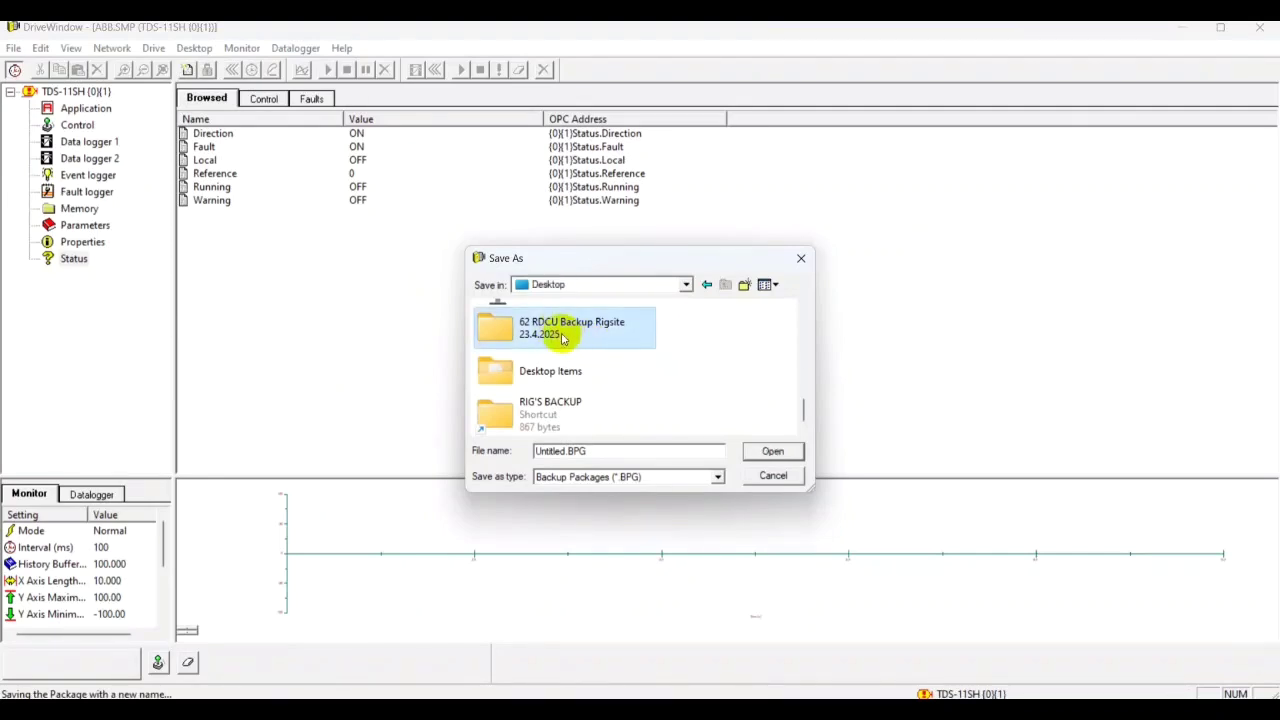
pyautogui.doubleClick(560, 337)
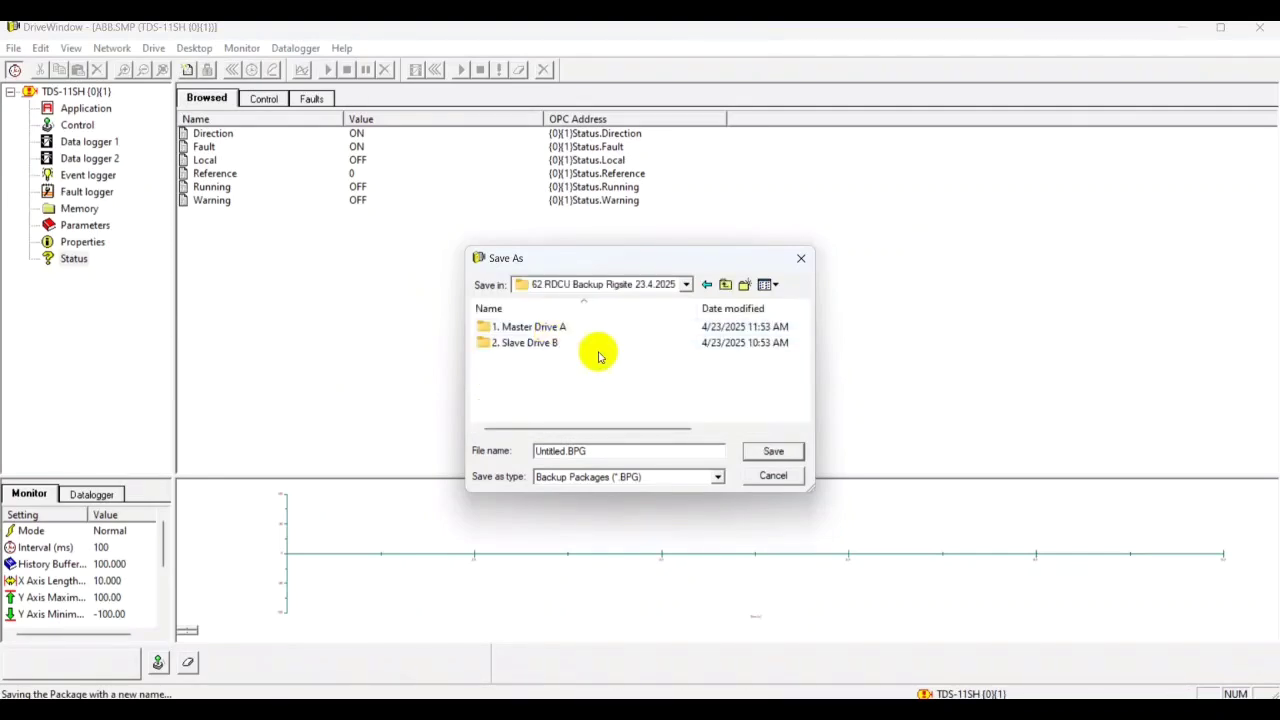
# Step: Open the 2. Slave Drive B folder and enter the file name 'ABB Drive B RDCU 12C 23.4.2025.BPG'
pyautogui.click(535, 342)
pyautogui.doubleClick(531, 338)
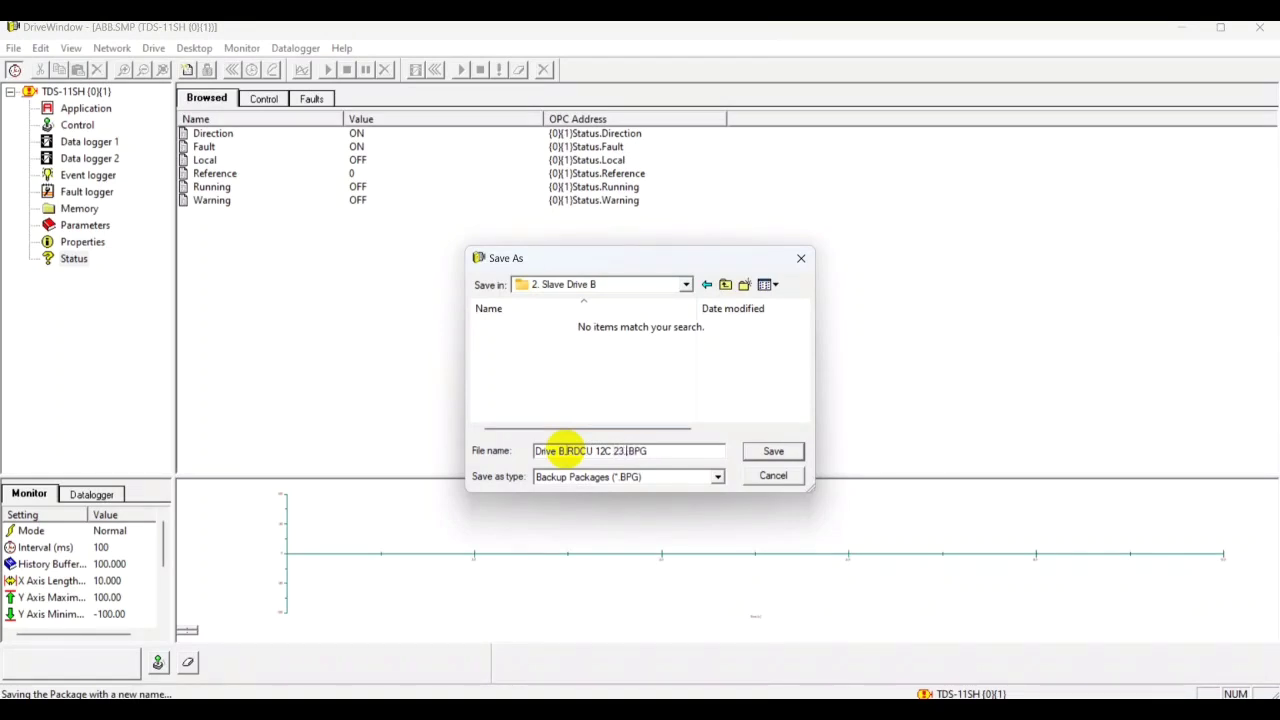
pyautogui.write('2025.')
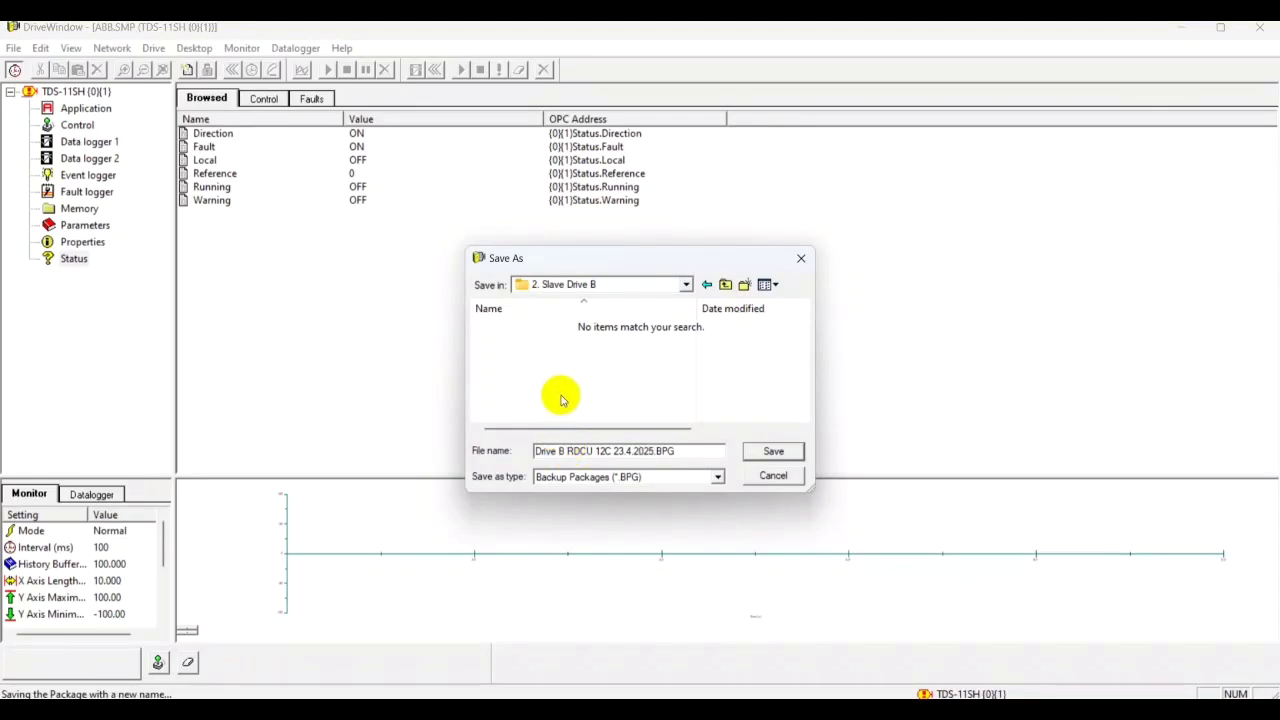
pyautogui.click(537, 451)
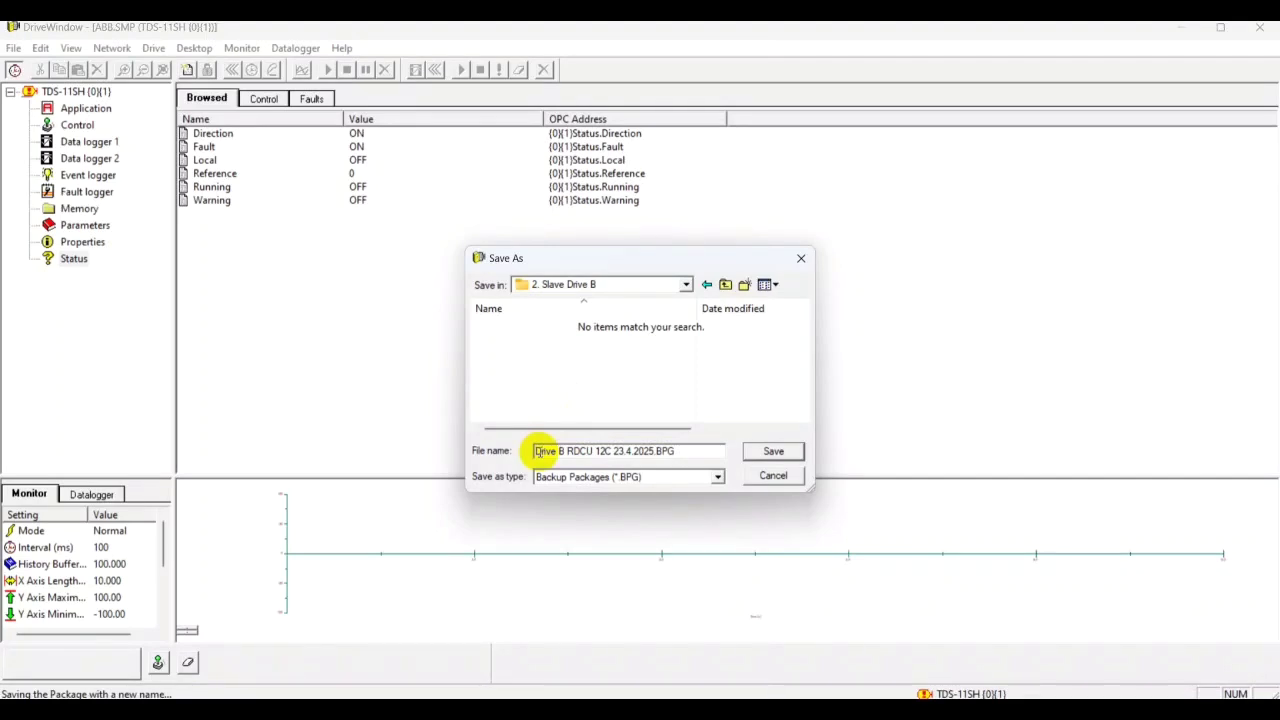
pyautogui.write('ABB')
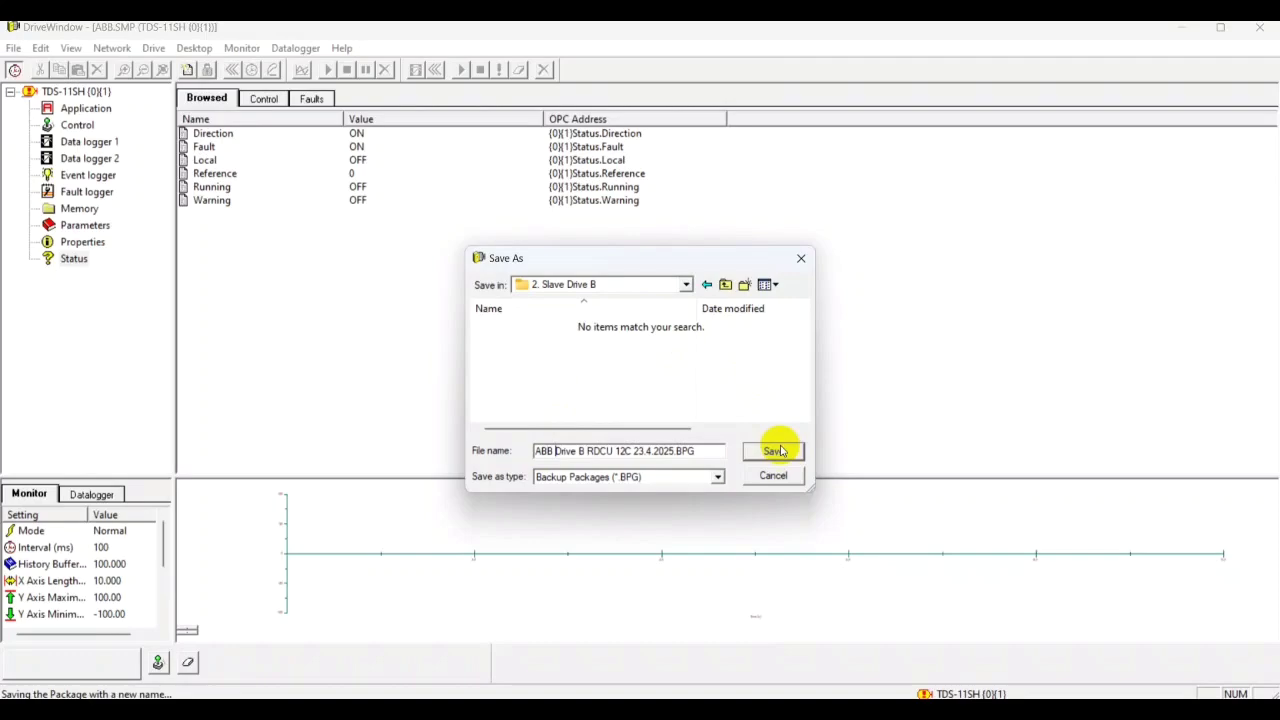
# Step: Save the package, then confirm in File Explorer the 451 KB BPG file sits in 2. Slave Drive B
pyautogui.click(780, 450)
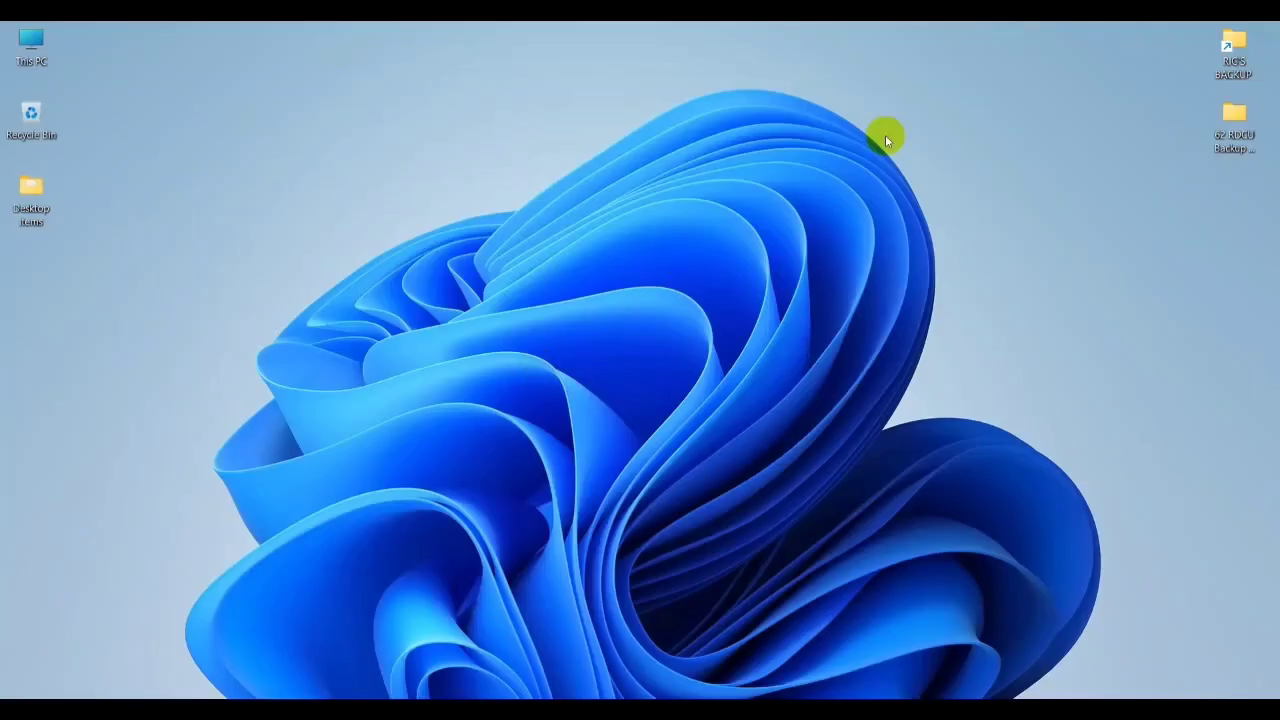
pyautogui.click(1237, 134)
pyautogui.doubleClick(1233, 127)
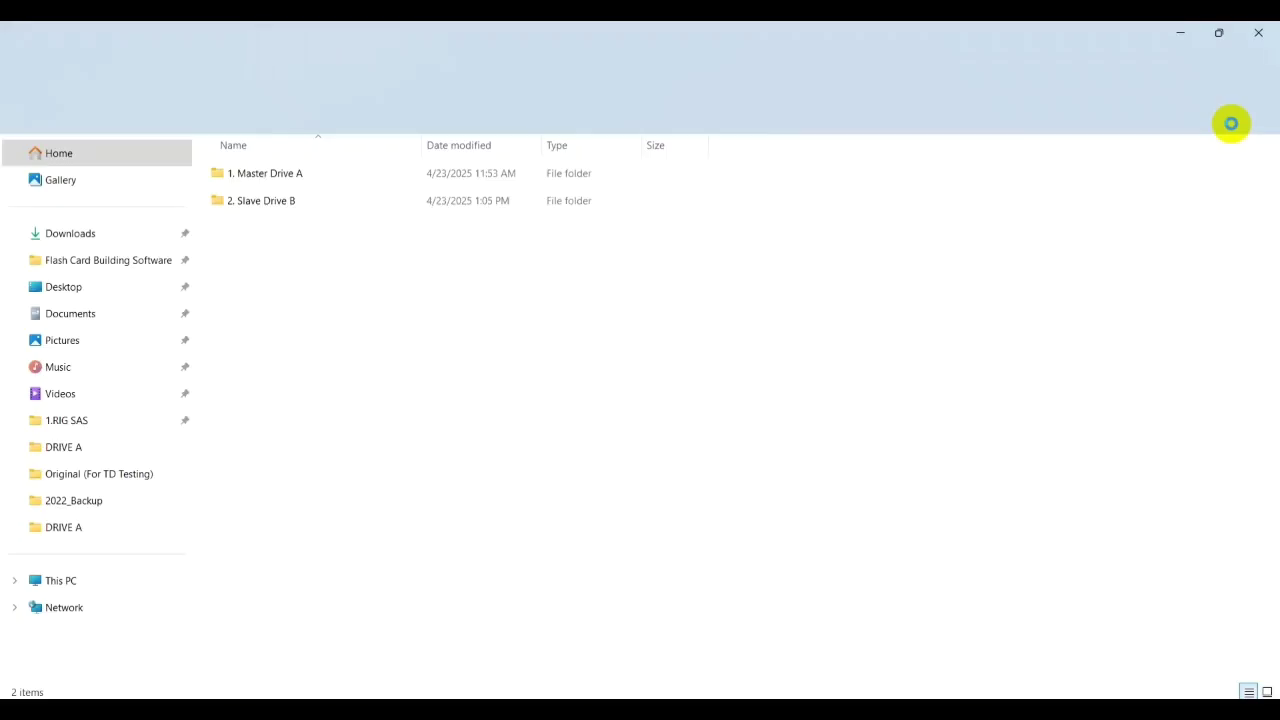
pyautogui.doubleClick(346, 206)
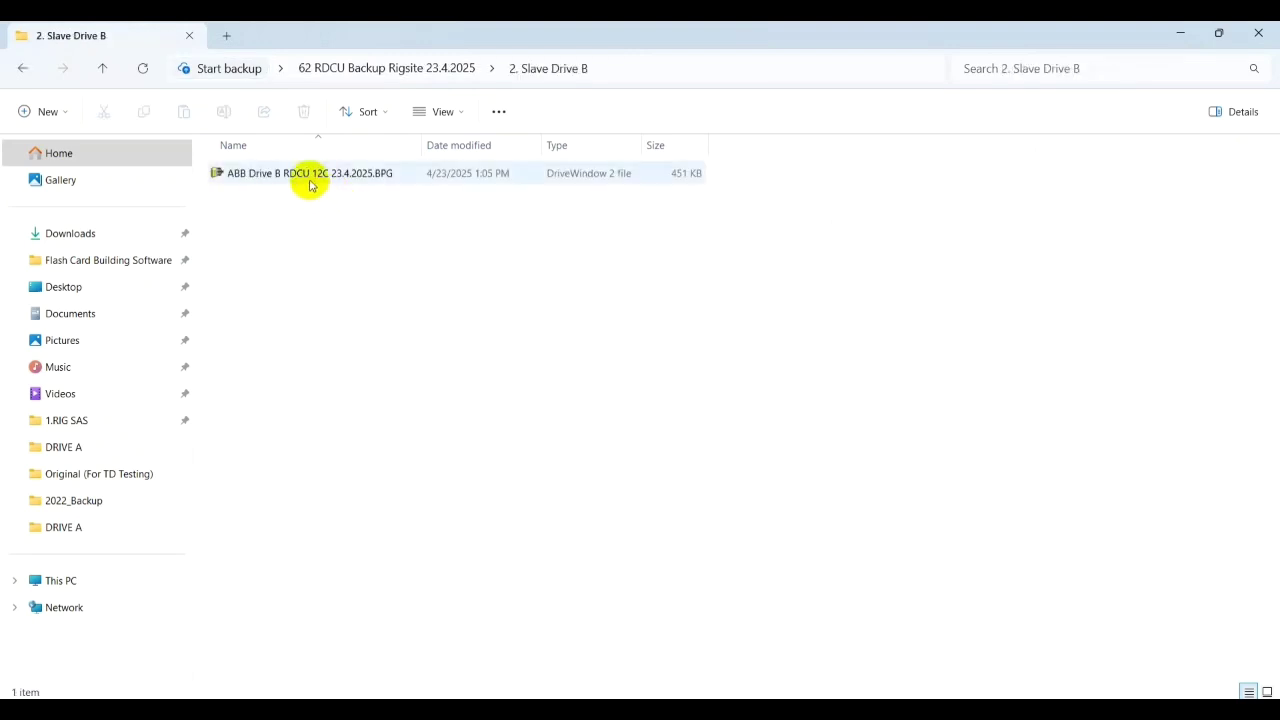
pyautogui.click(309, 174)
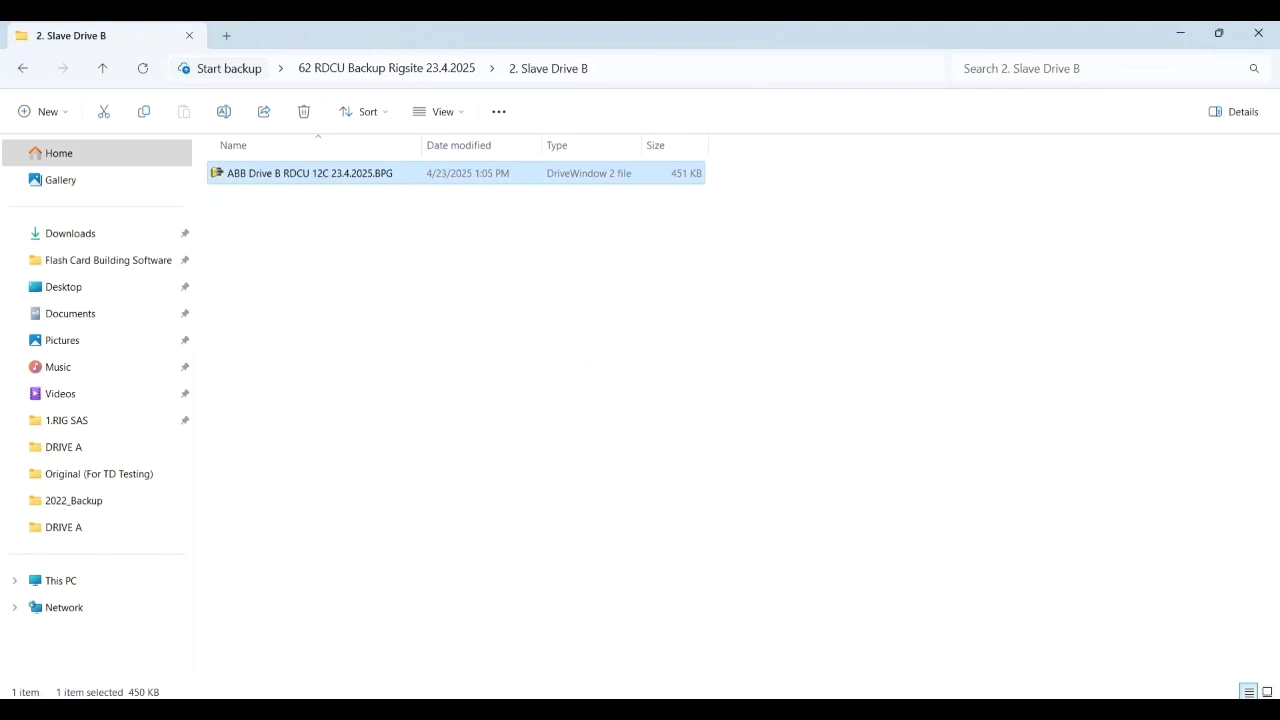
# Step: Relaunch DriveWindow 2.30, reconnect through ABB.SMP, and enlarge the drive browser above the monitor graph
pyautogui.press('super+d')
pyautogui.press('super')
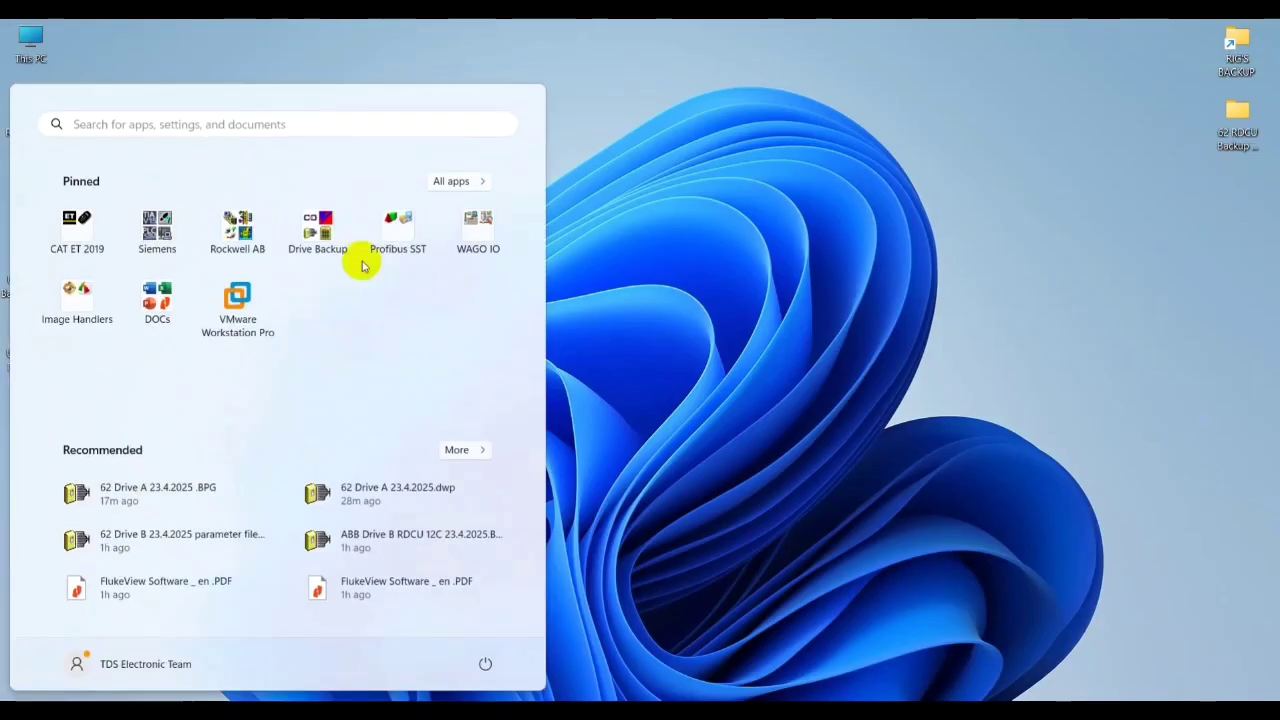
pyautogui.click(333, 238)
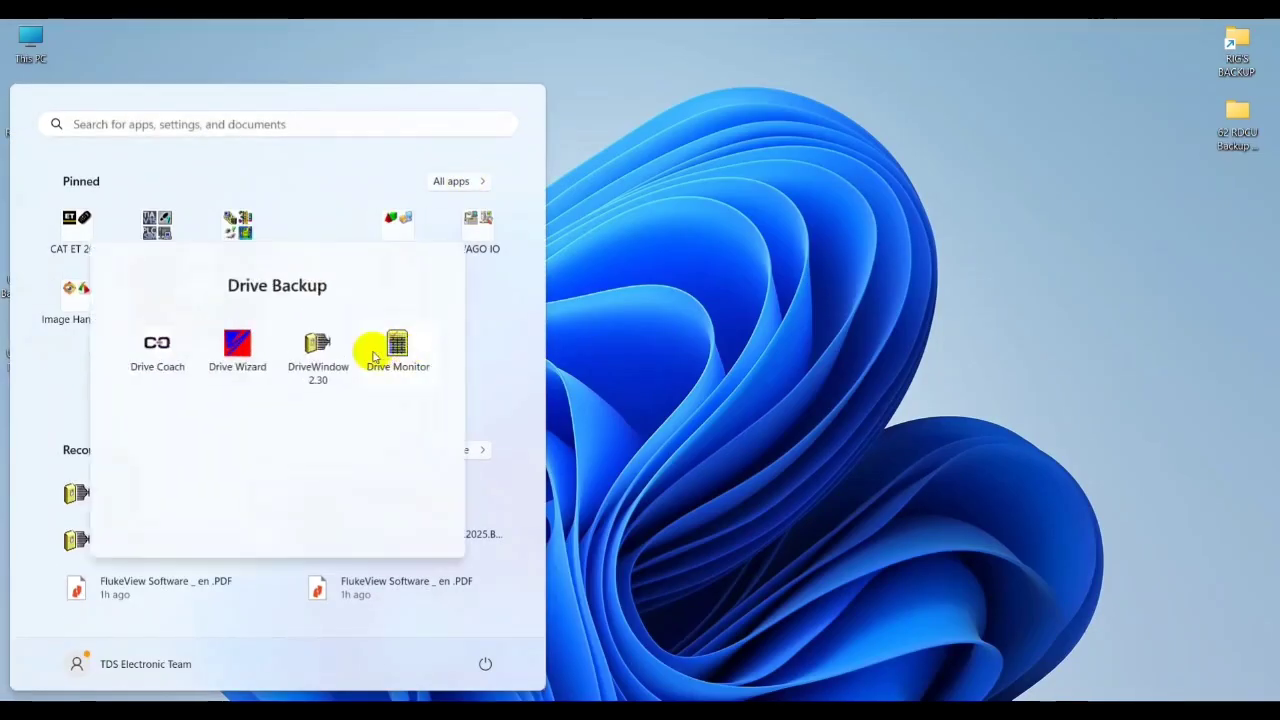
pyautogui.click(320, 343)
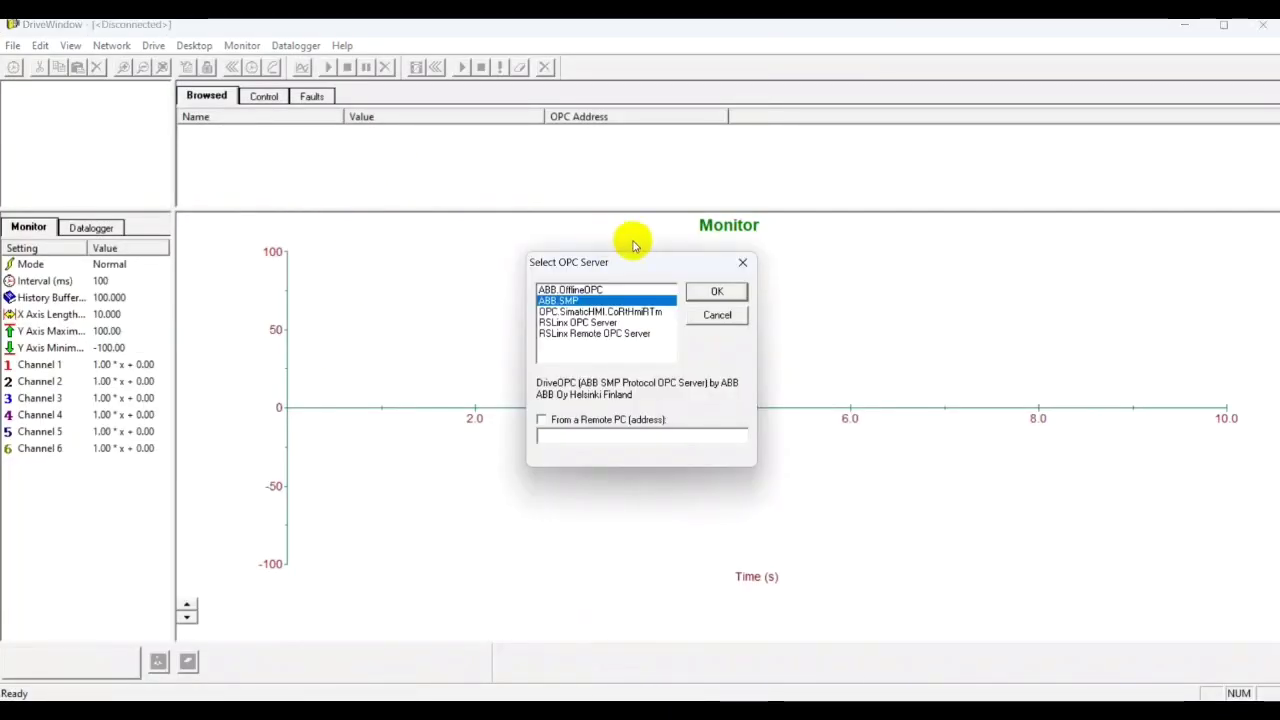
pyautogui.click(728, 292)
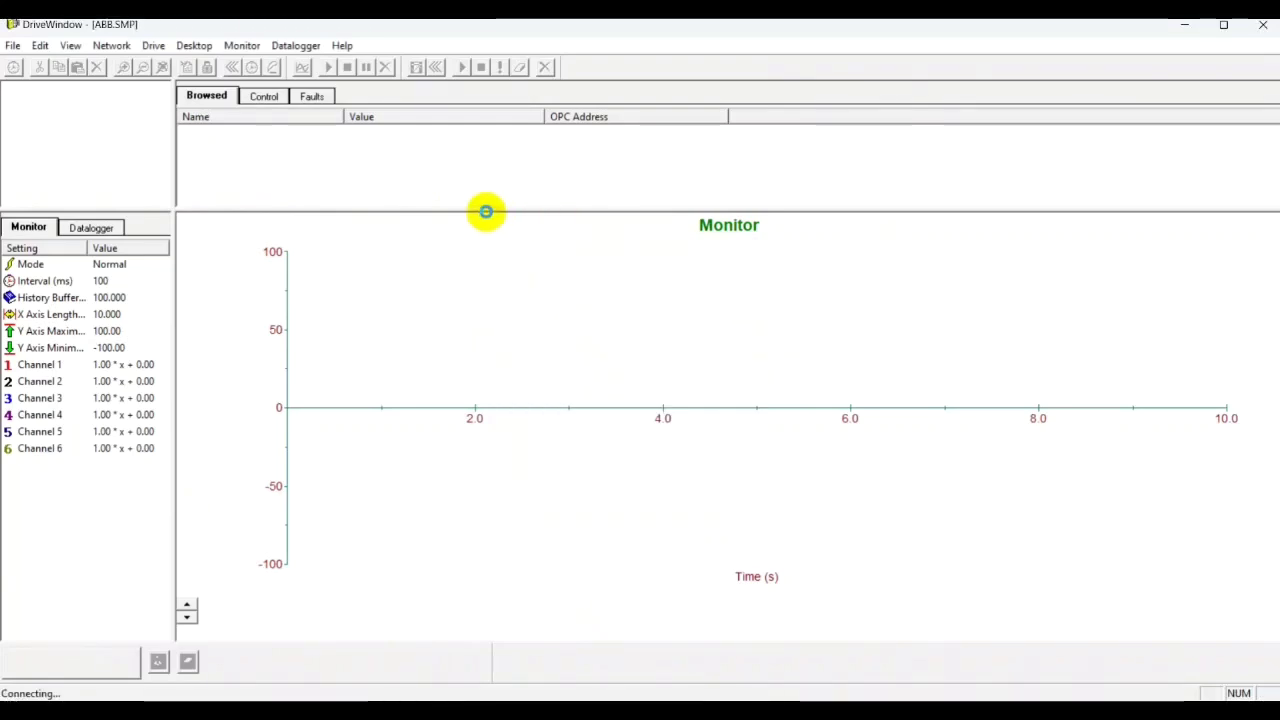
pyautogui.moveTo(486, 211); pyautogui.dragTo(541, 529)
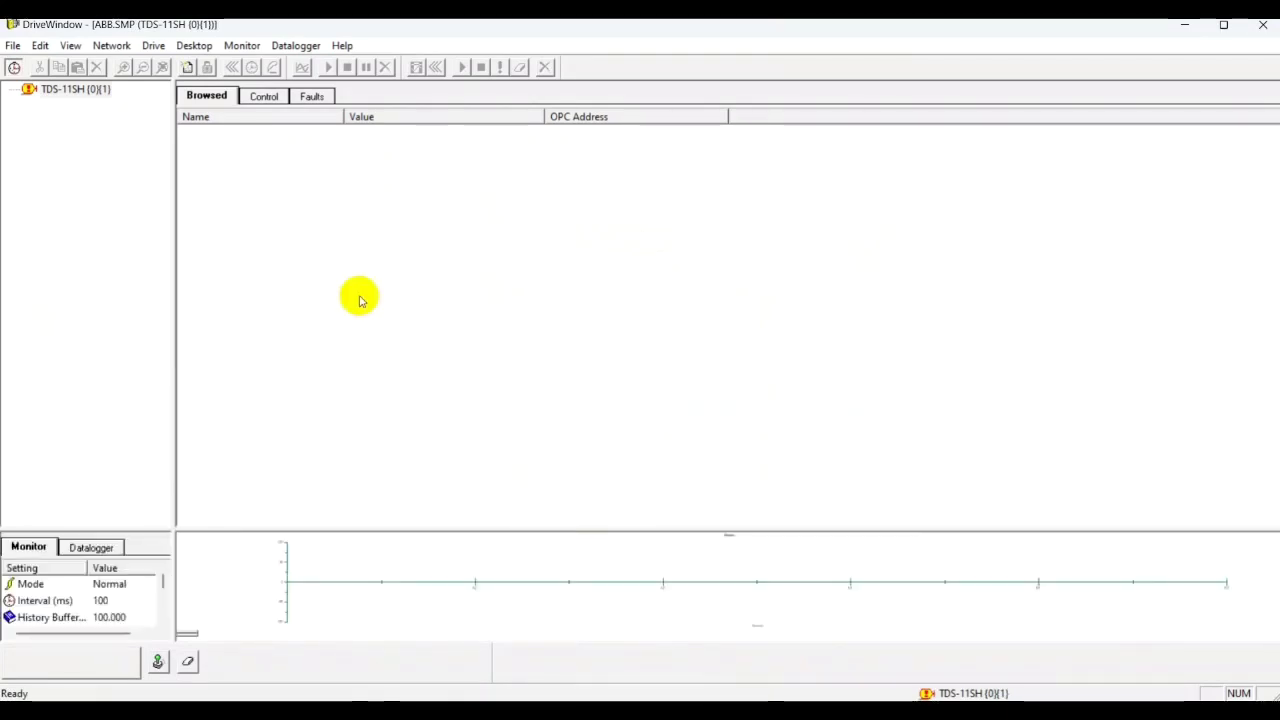
# Step: Open the 62 Drive A 23.4.2025 .BPG package from the 1. Master Drive A backup folder
pyautogui.click(13, 45)
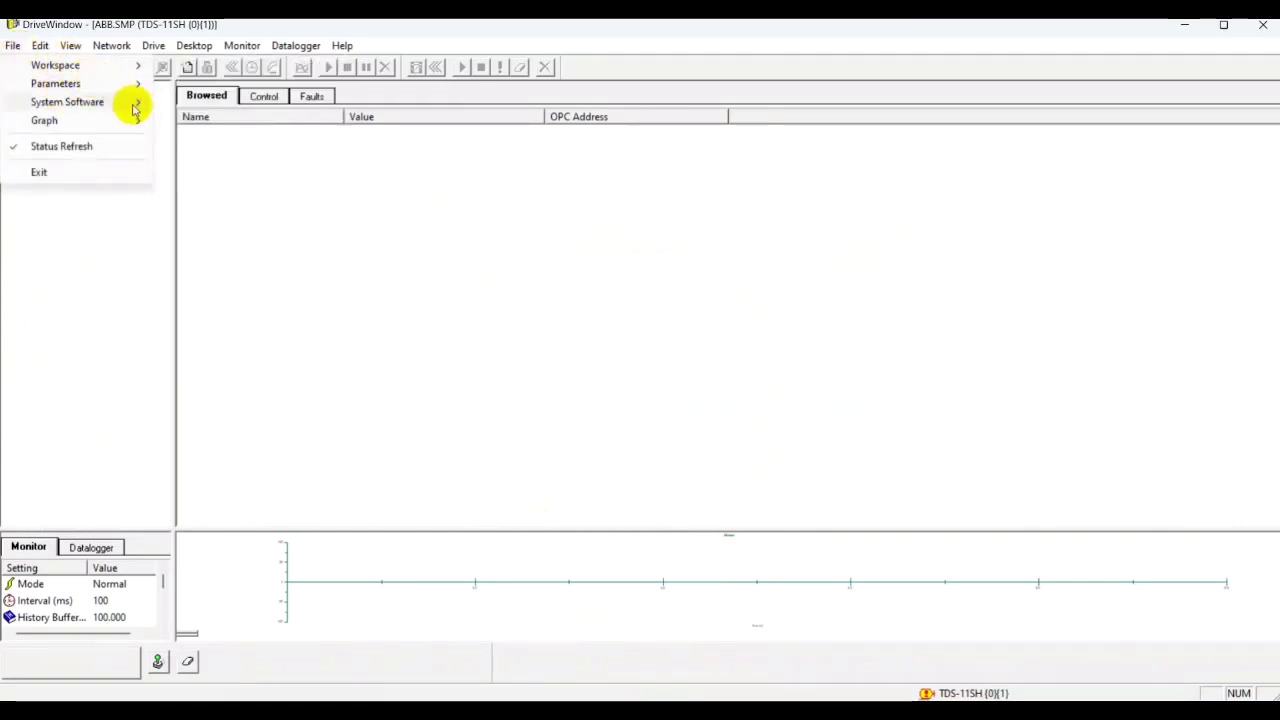
pyautogui.moveTo(131, 107)
pyautogui.click(251, 118)
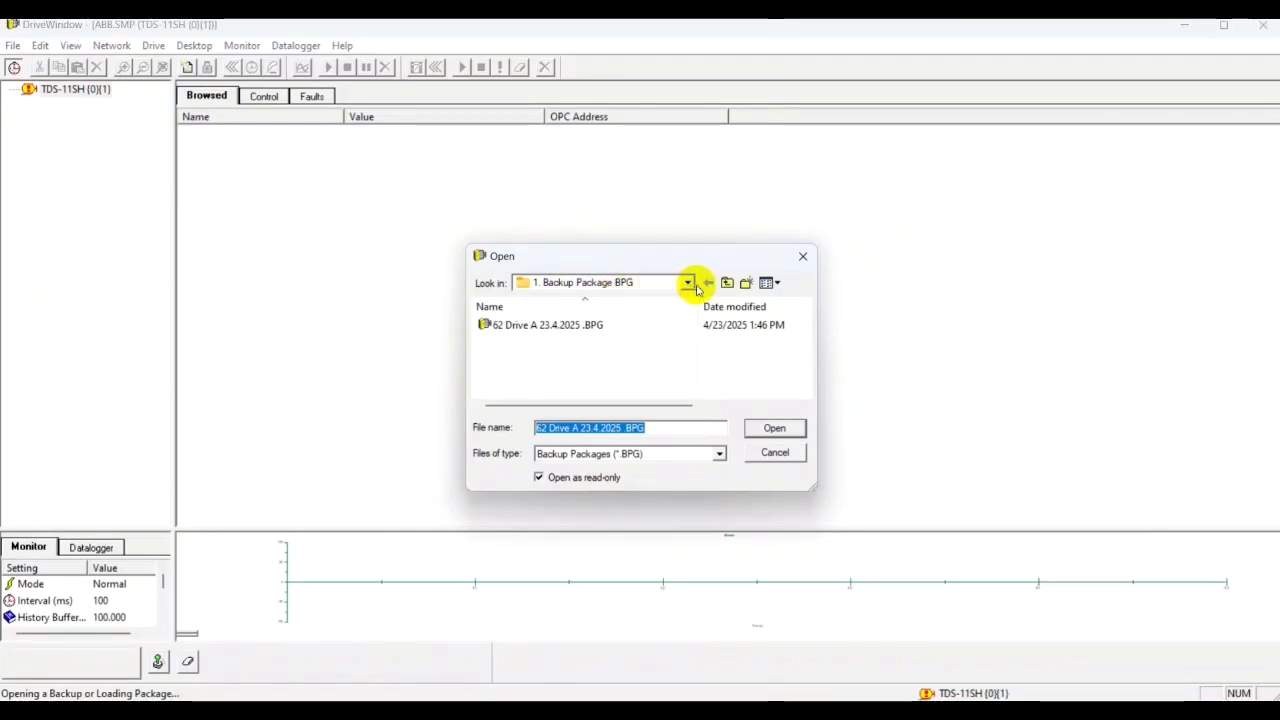
pyautogui.click(727, 284)
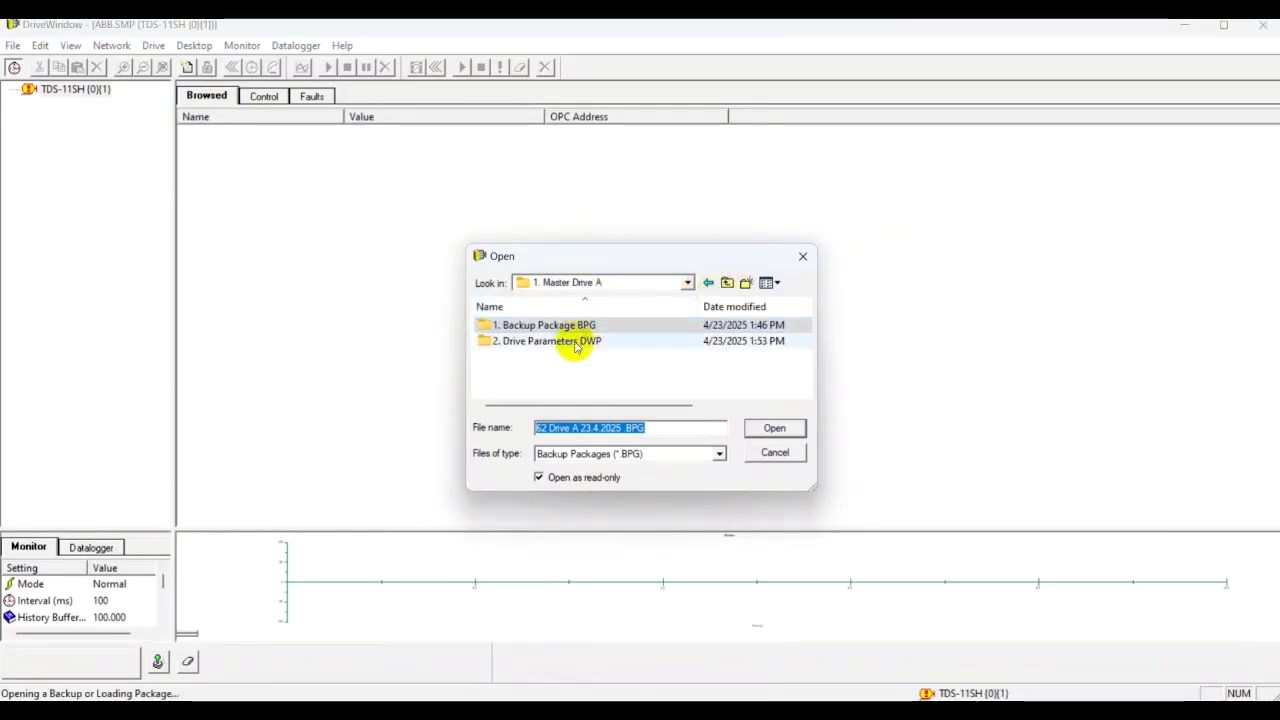
pyautogui.doubleClick(560, 328)
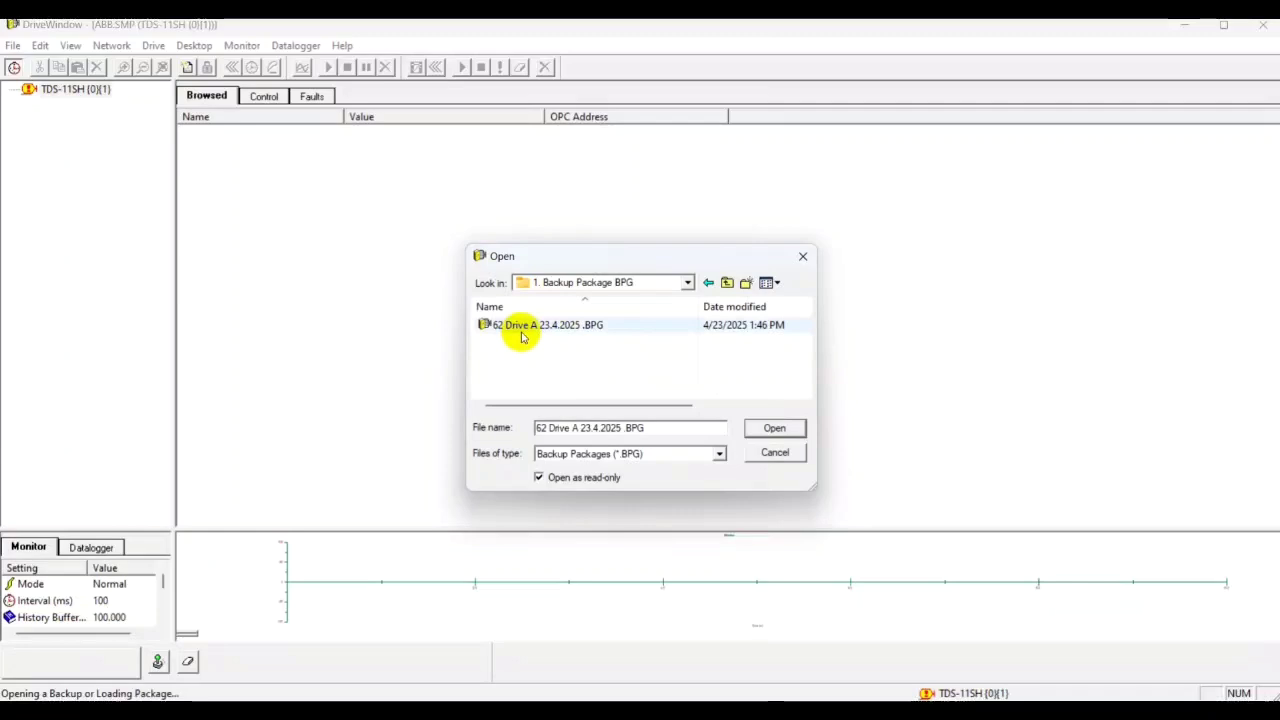
pyautogui.click(490, 325)
pyautogui.click(791, 431)
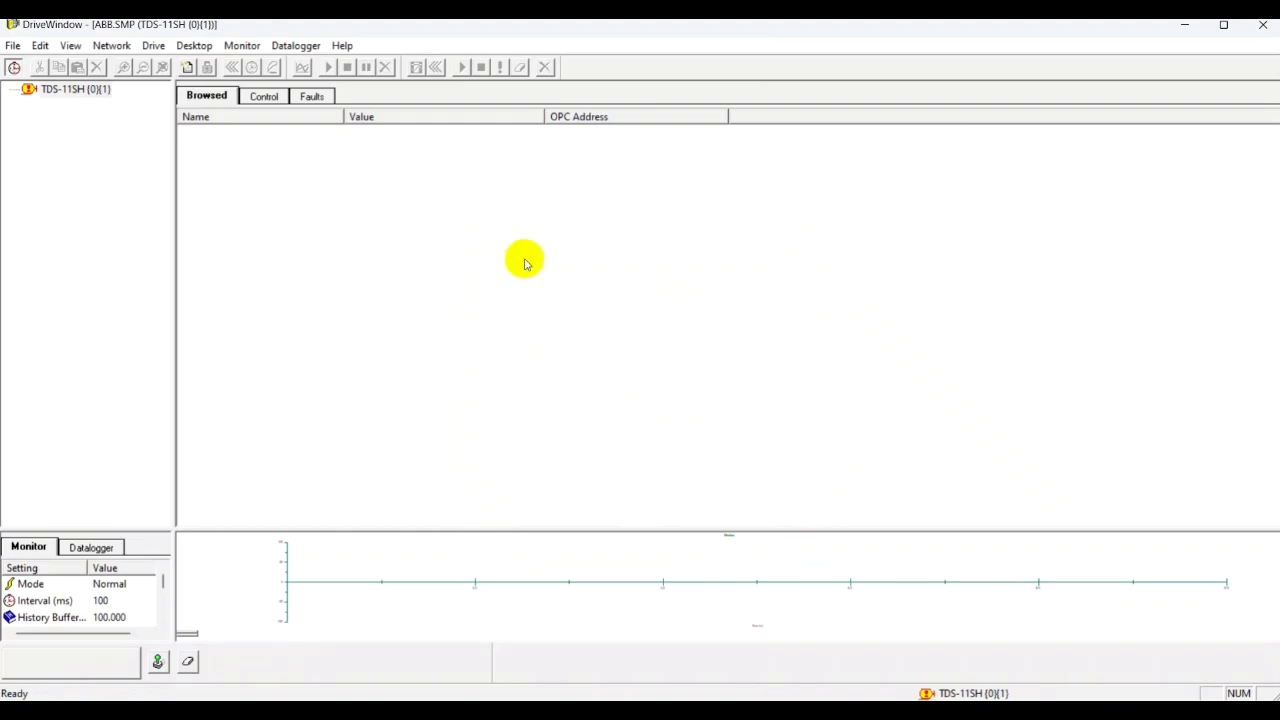
# Step: Restore the loaded package to drive TDS-11SH (0)(1) and confirm the restore
pyautogui.click(13, 46)
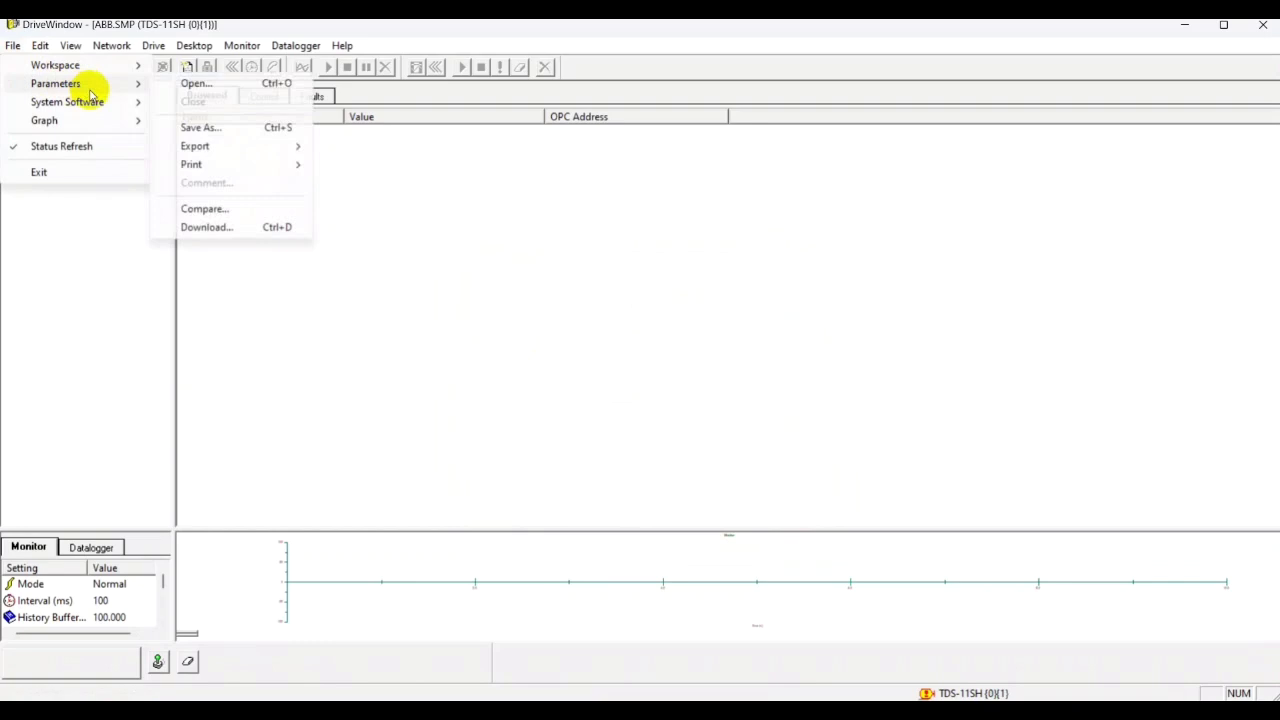
pyautogui.moveTo(89, 102)
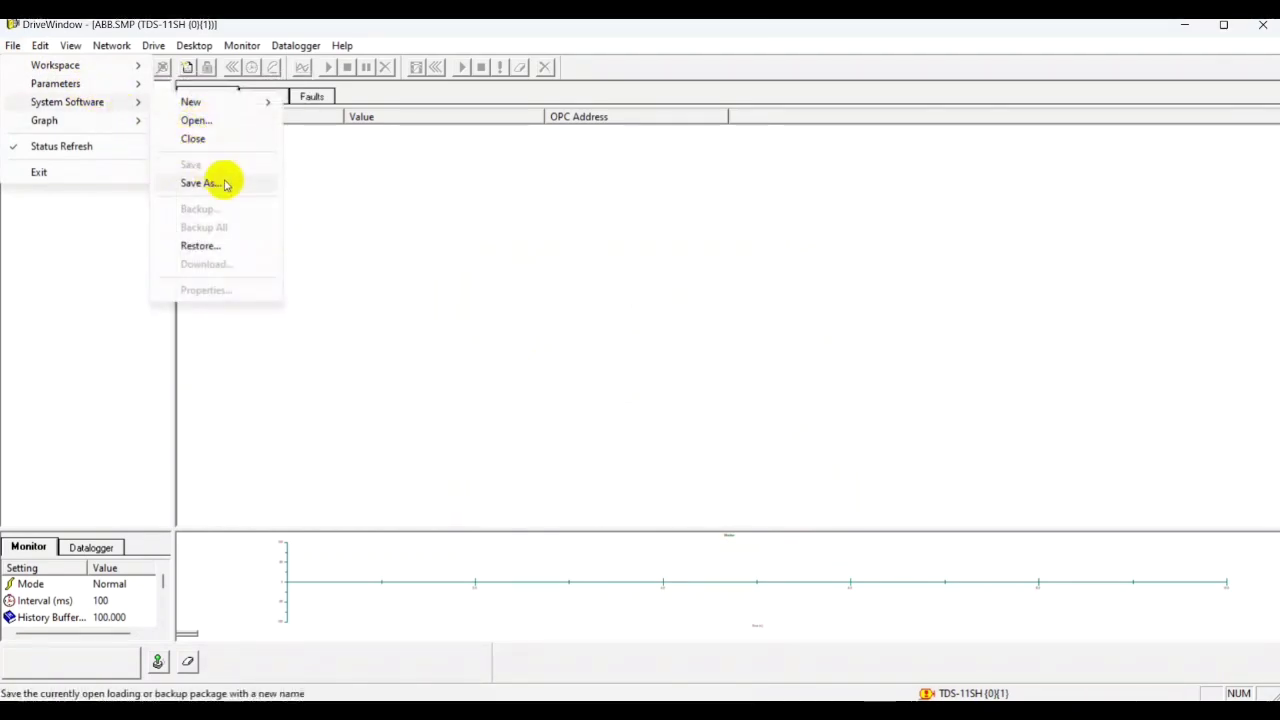
pyautogui.click(221, 249)
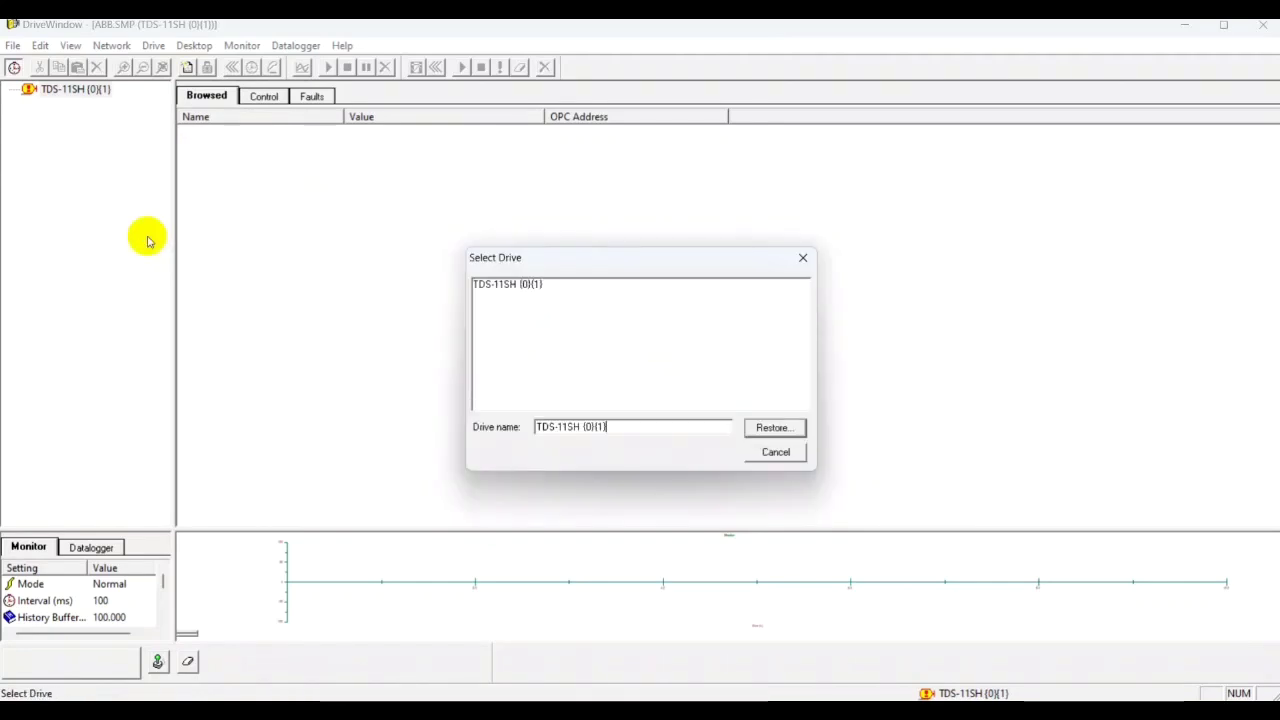
pyautogui.click(767, 427)
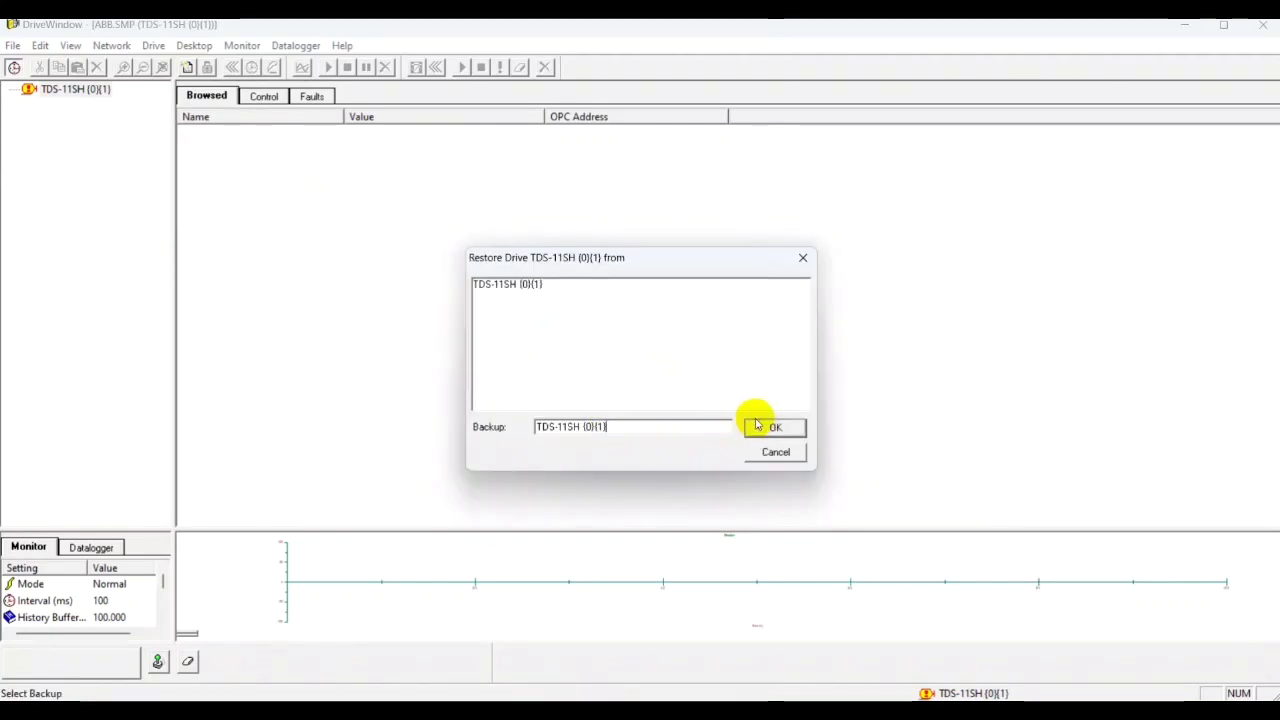
pyautogui.click(757, 427)
pyautogui.click(712, 420)
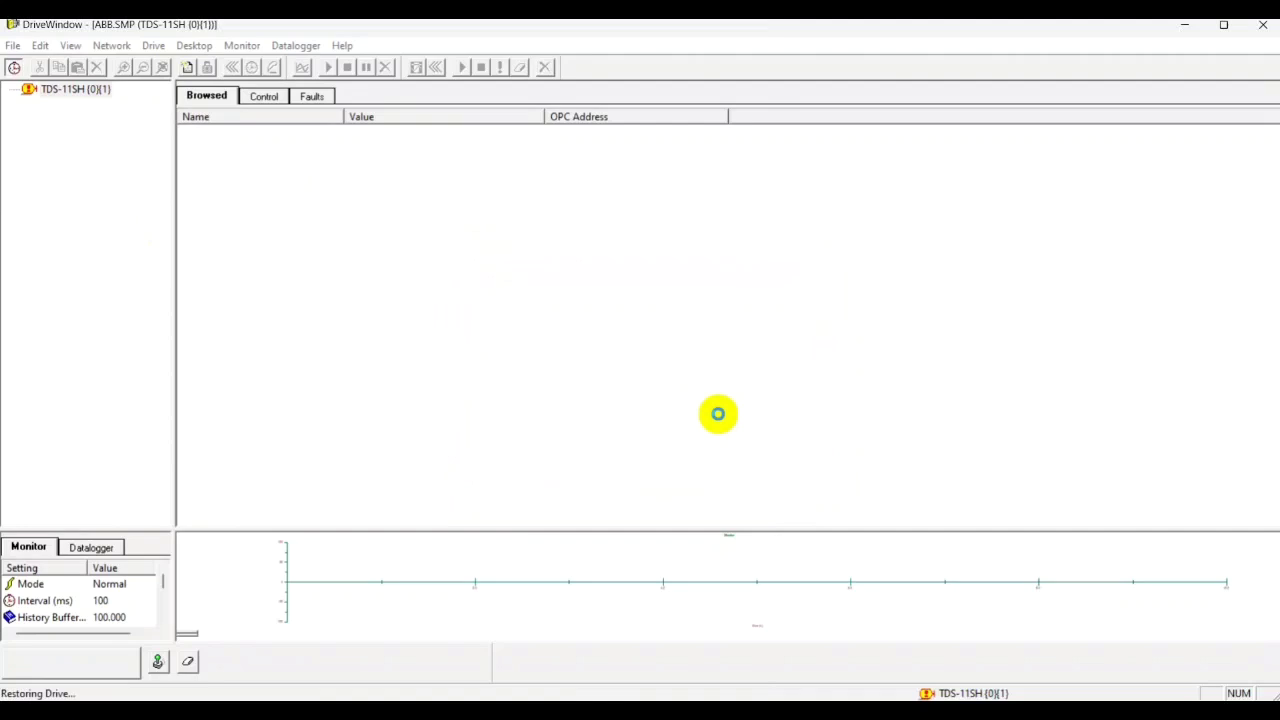